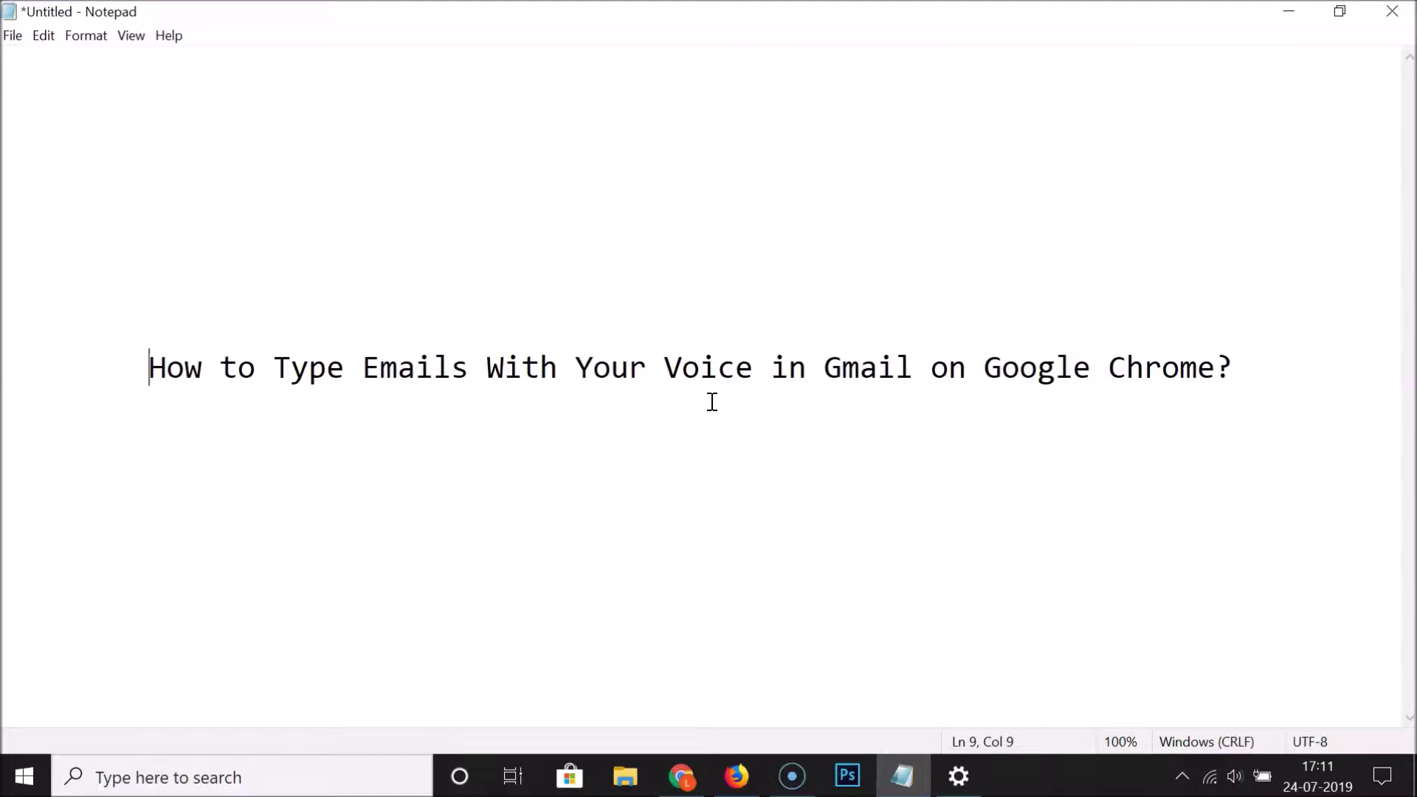
Step: Check the microphone in sound settings, then start a blank Gmail message from the inbox
left_click(958, 776)
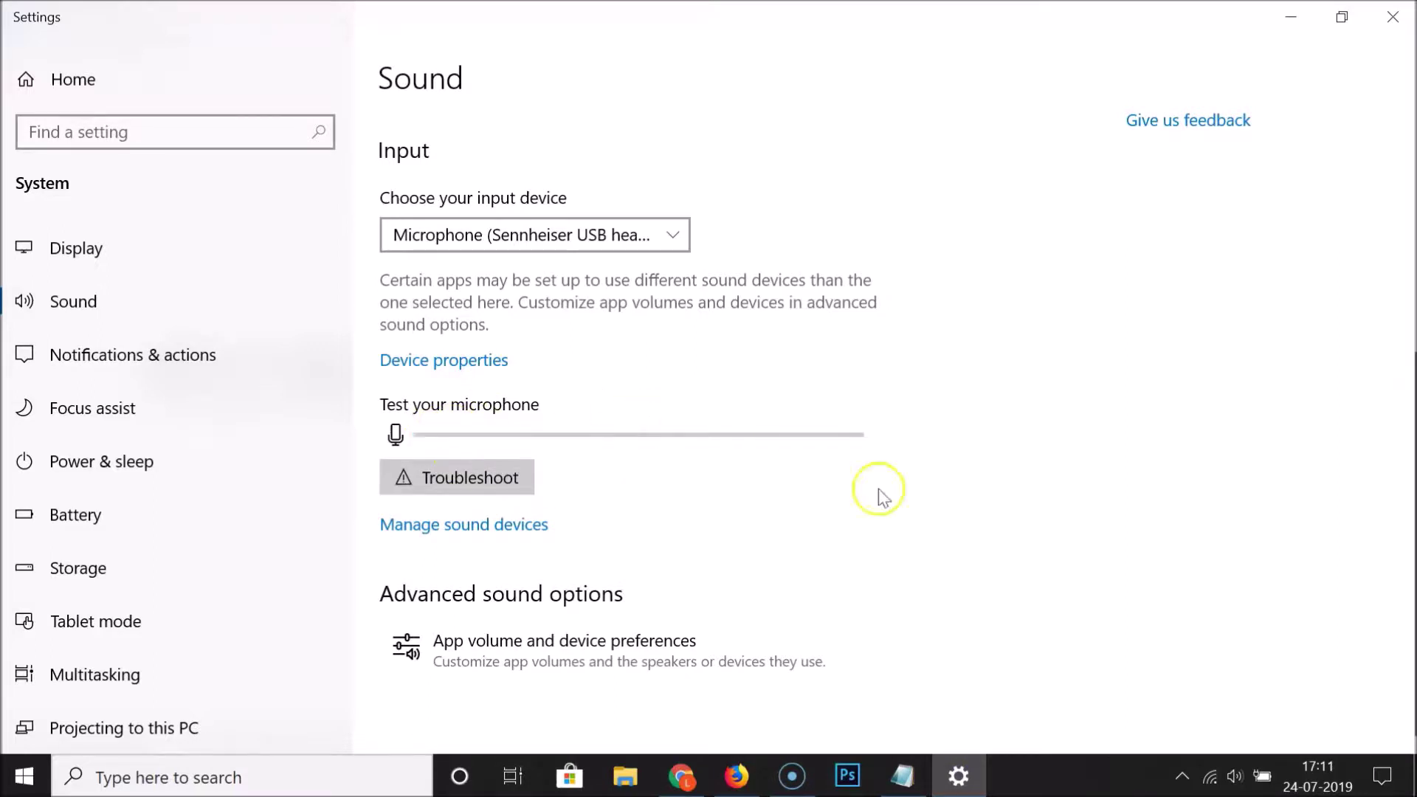
left_click(1402, 21)
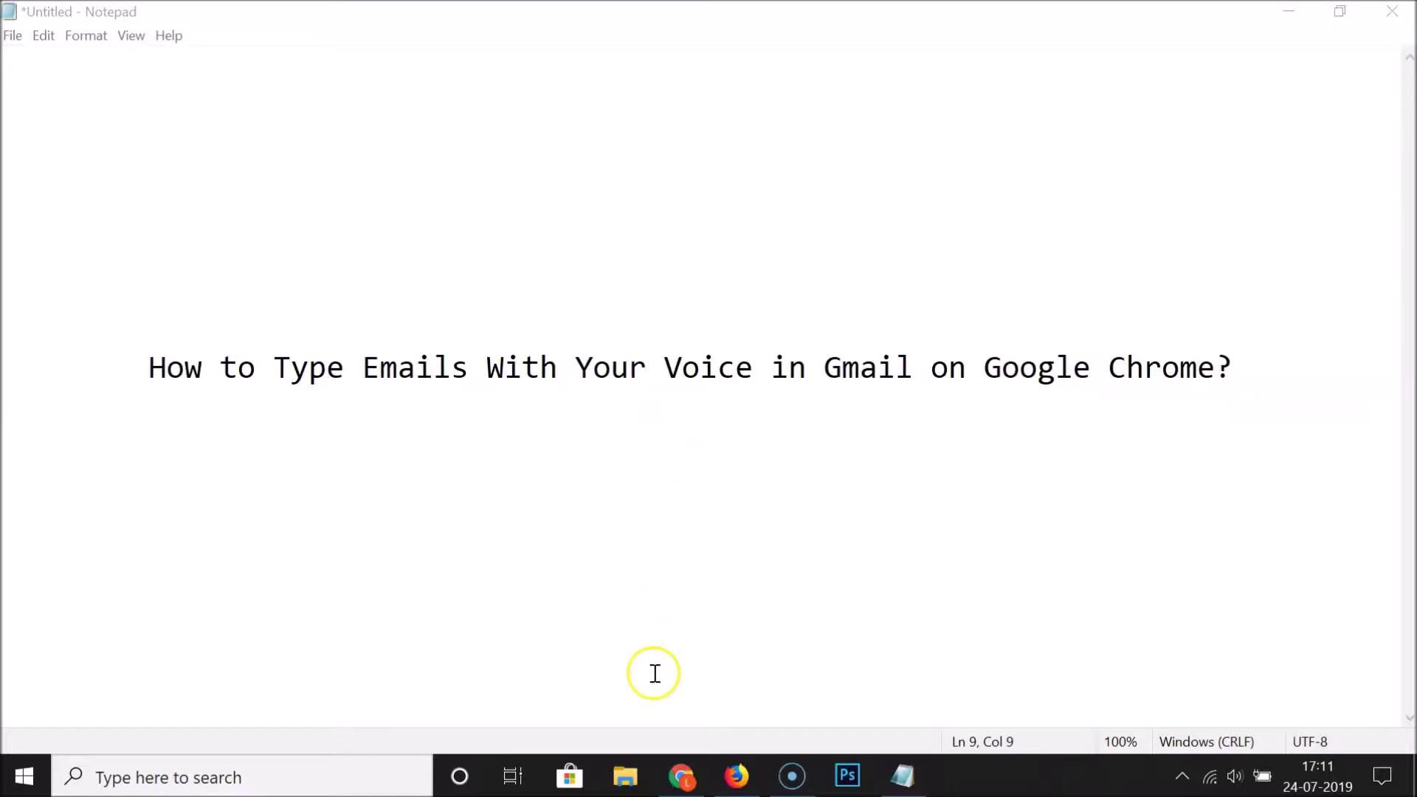
left_click(680, 778)
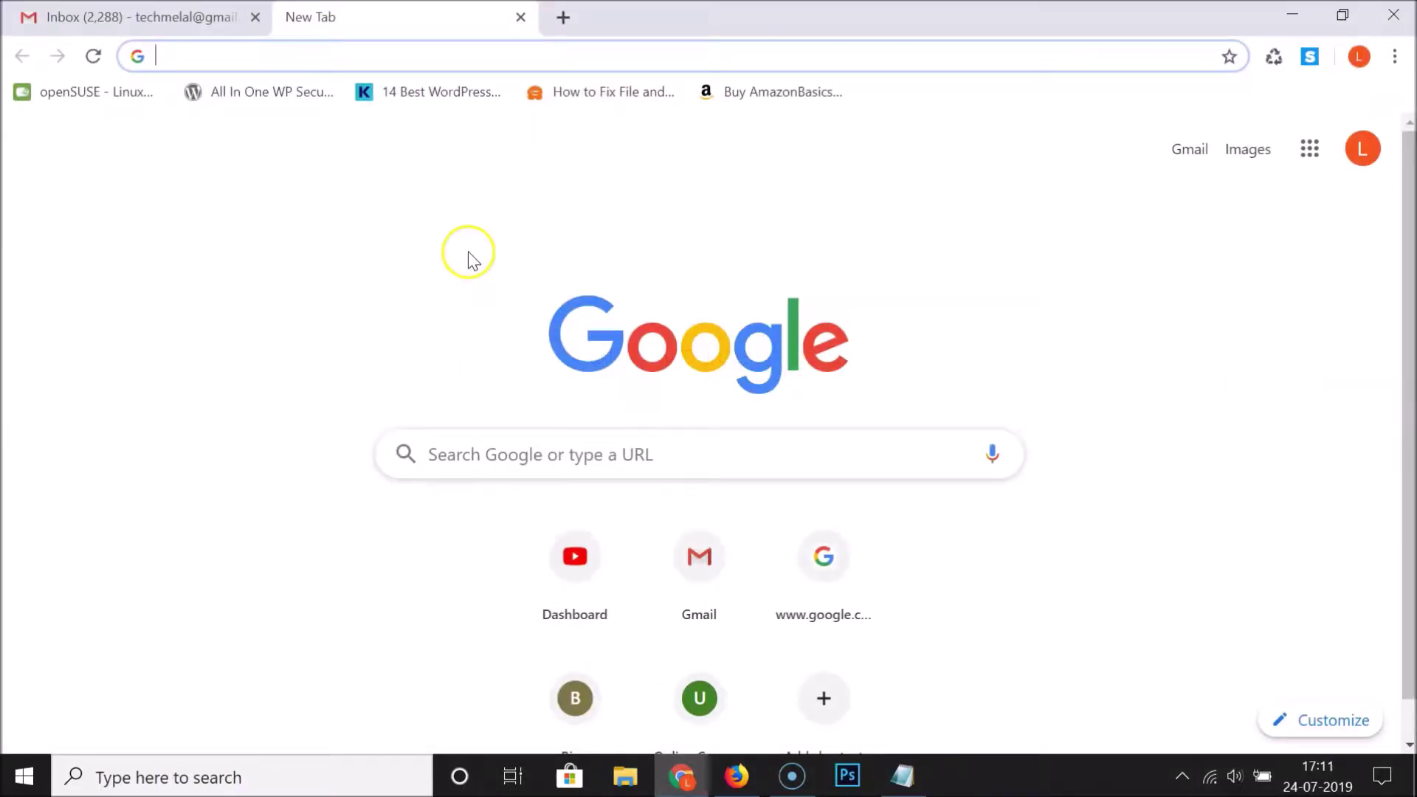
left_click(196, 16)
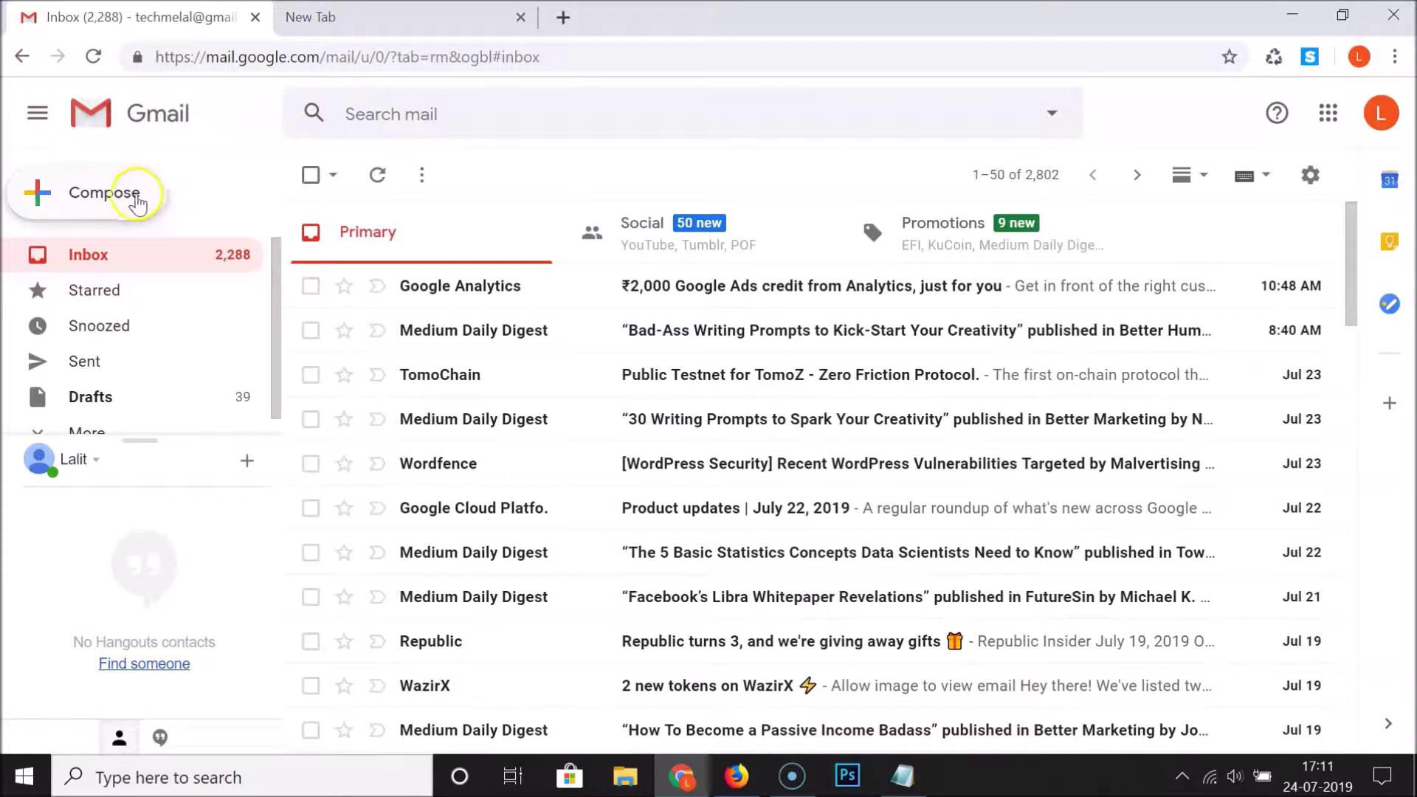
left_click(122, 192)
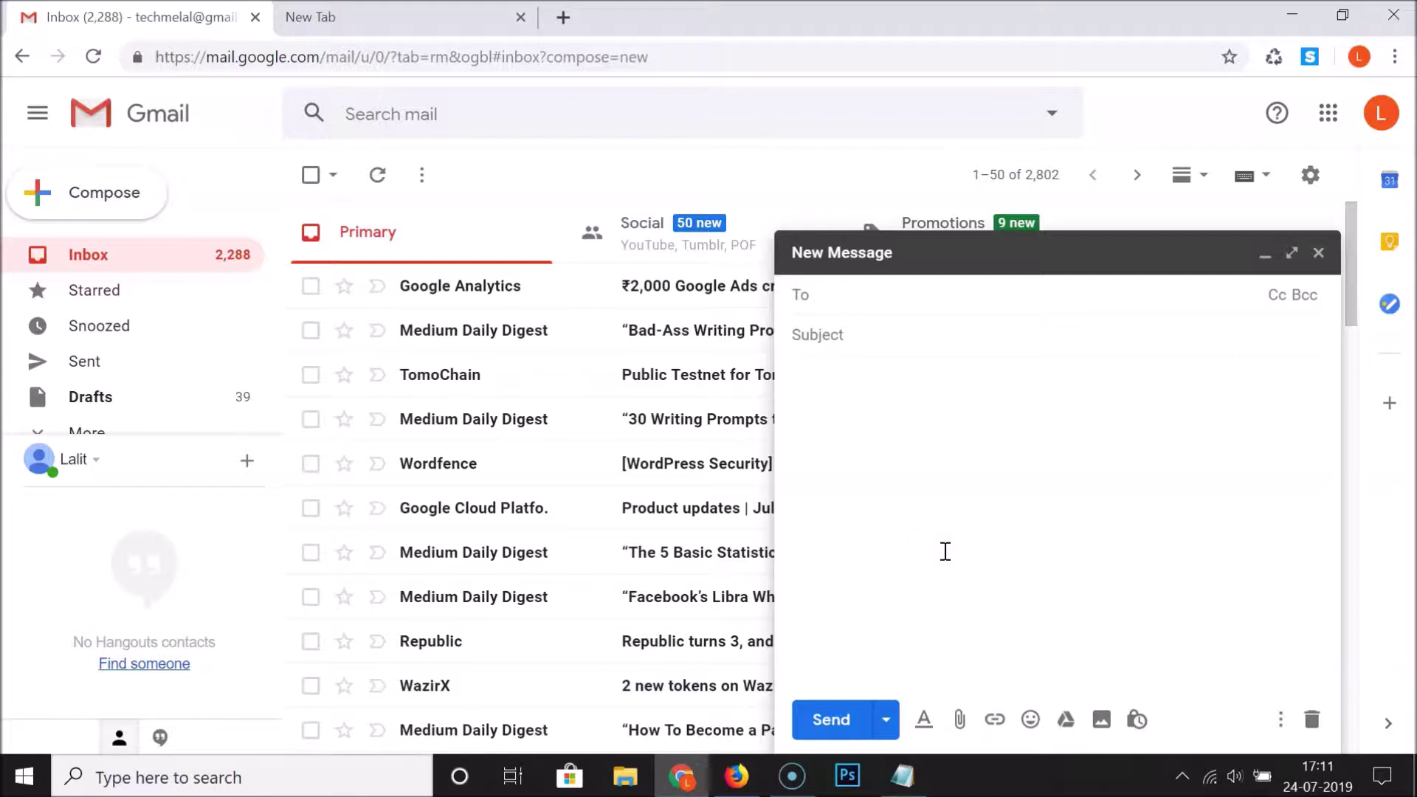
left_click(412, 15)
Step: Search google.com for 'chrome web store' and open the Chrome Web Store Extensions page
left_click(394, 44)
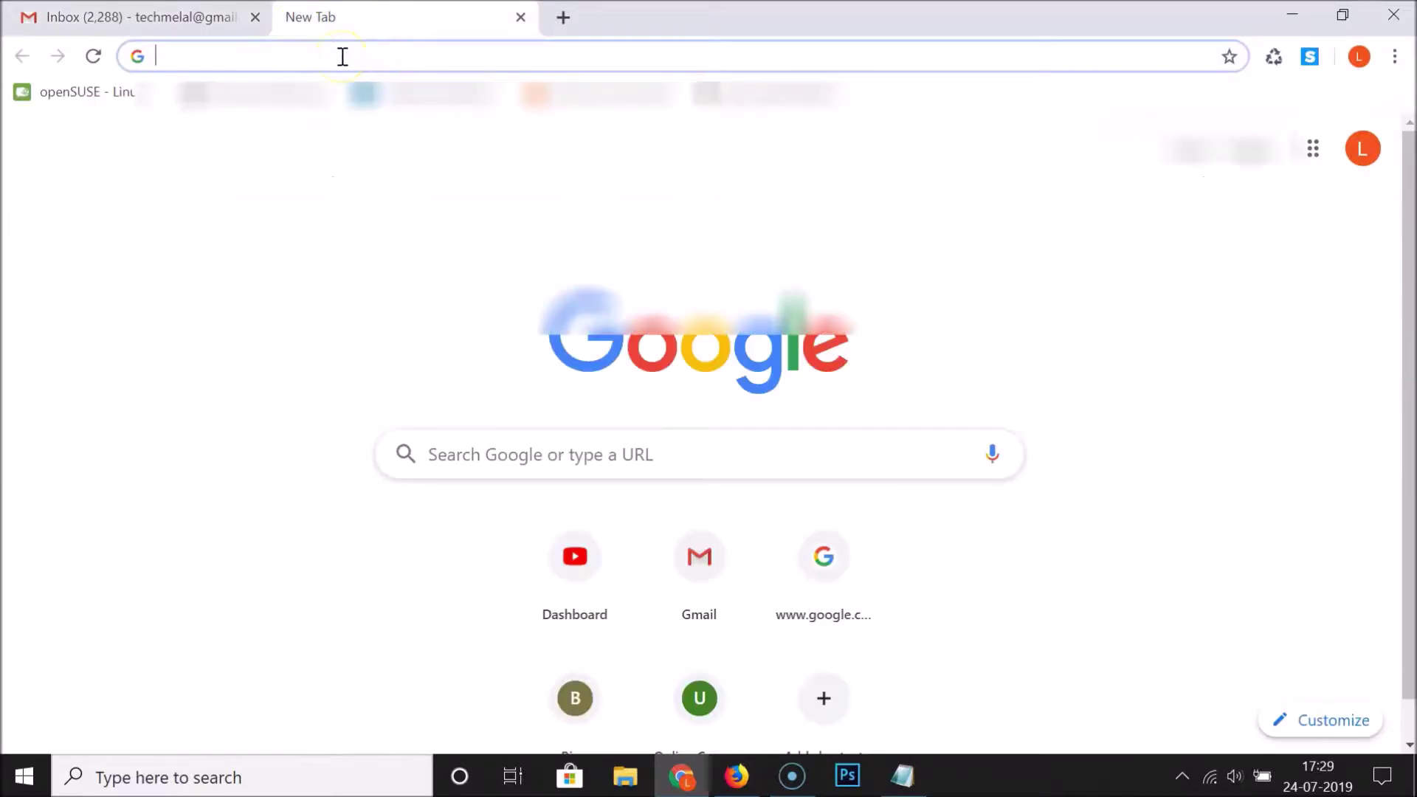
type("google.com")
key("Return")
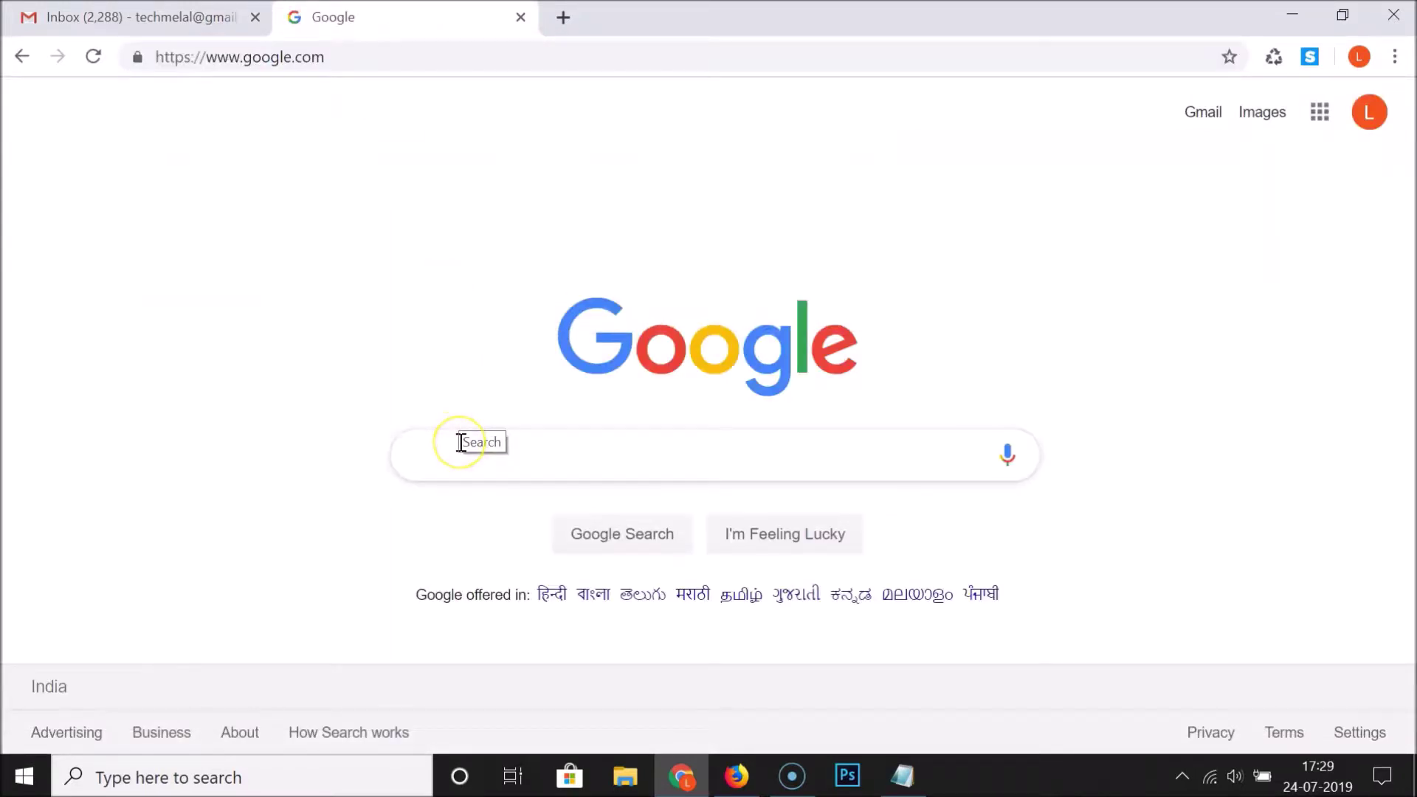
type("chrome ")
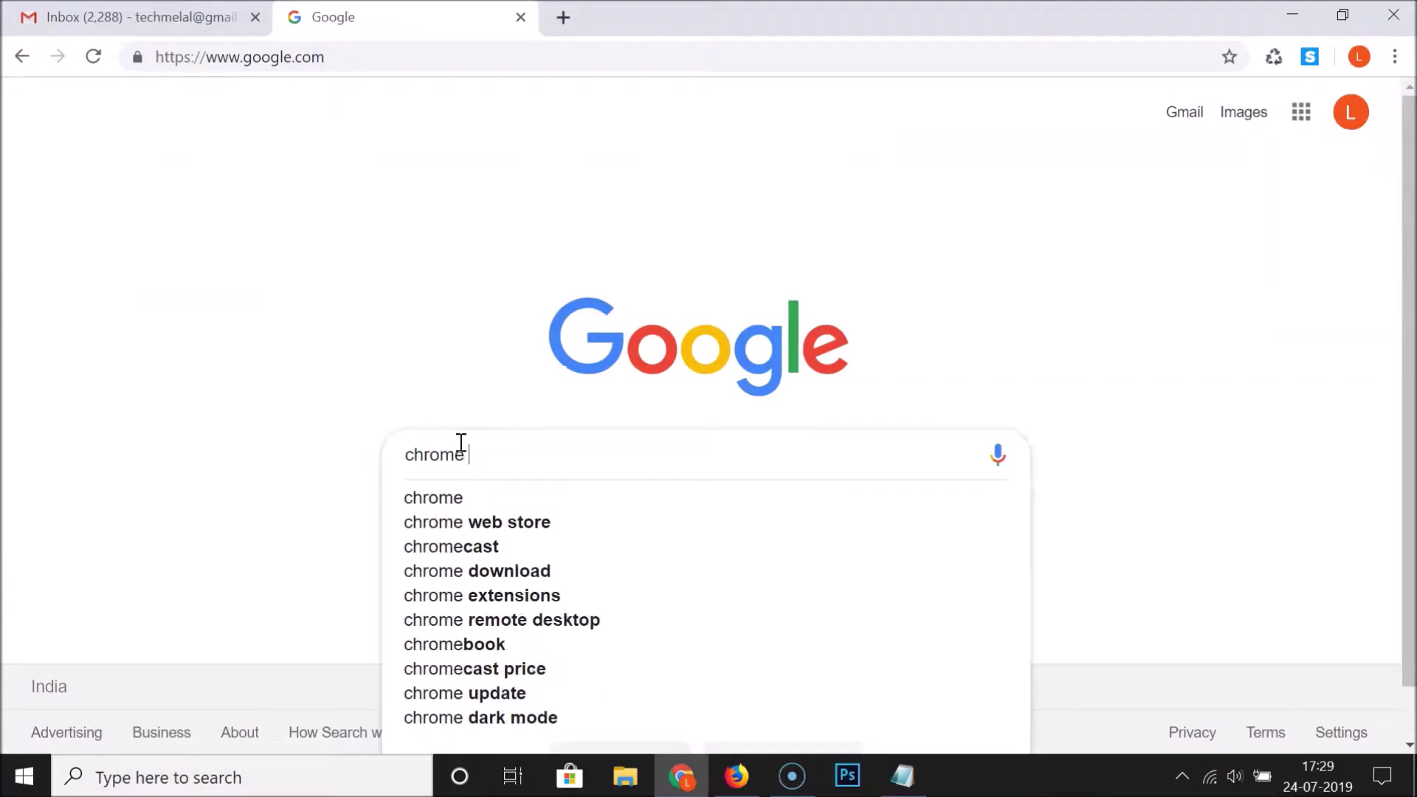
type("web store")
key("Return")
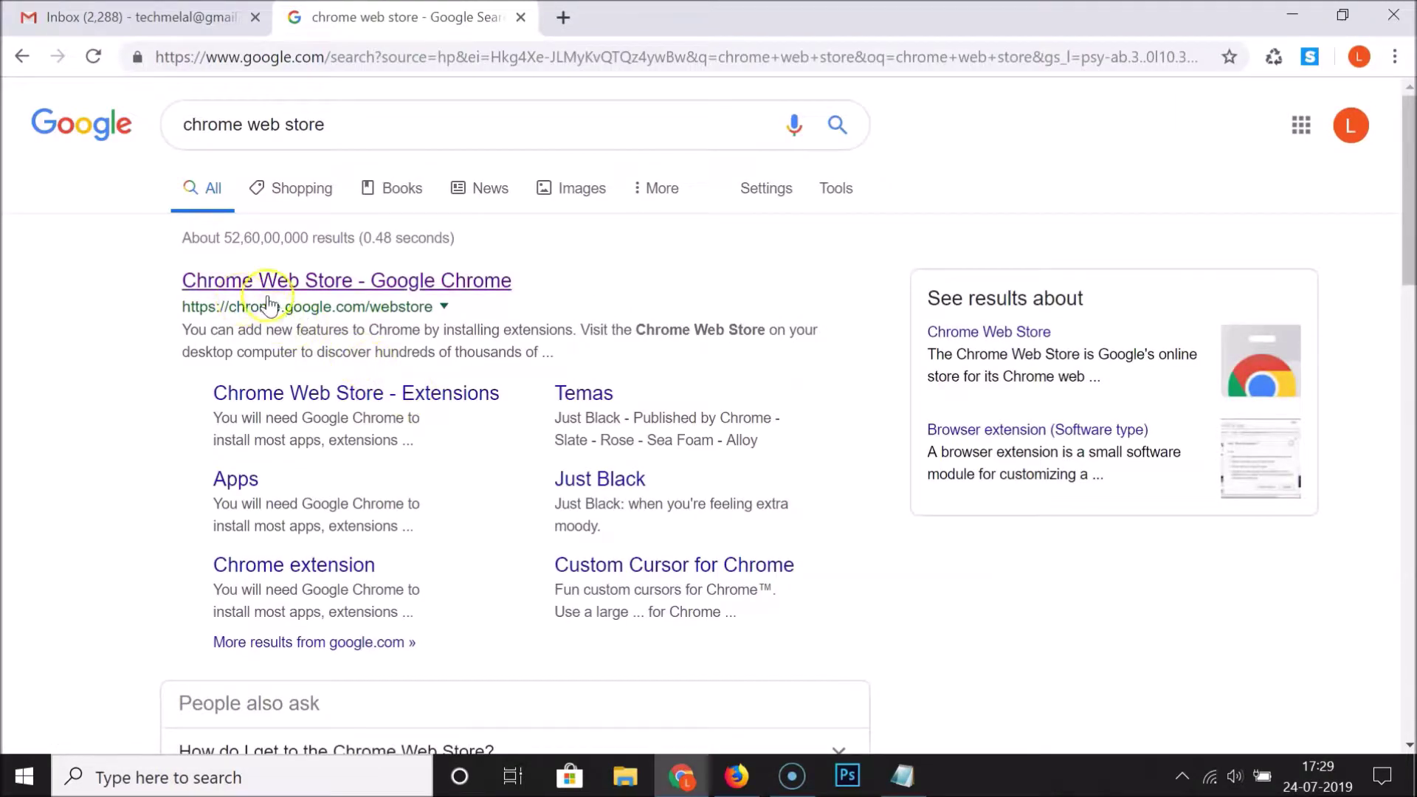
left_click(409, 286)
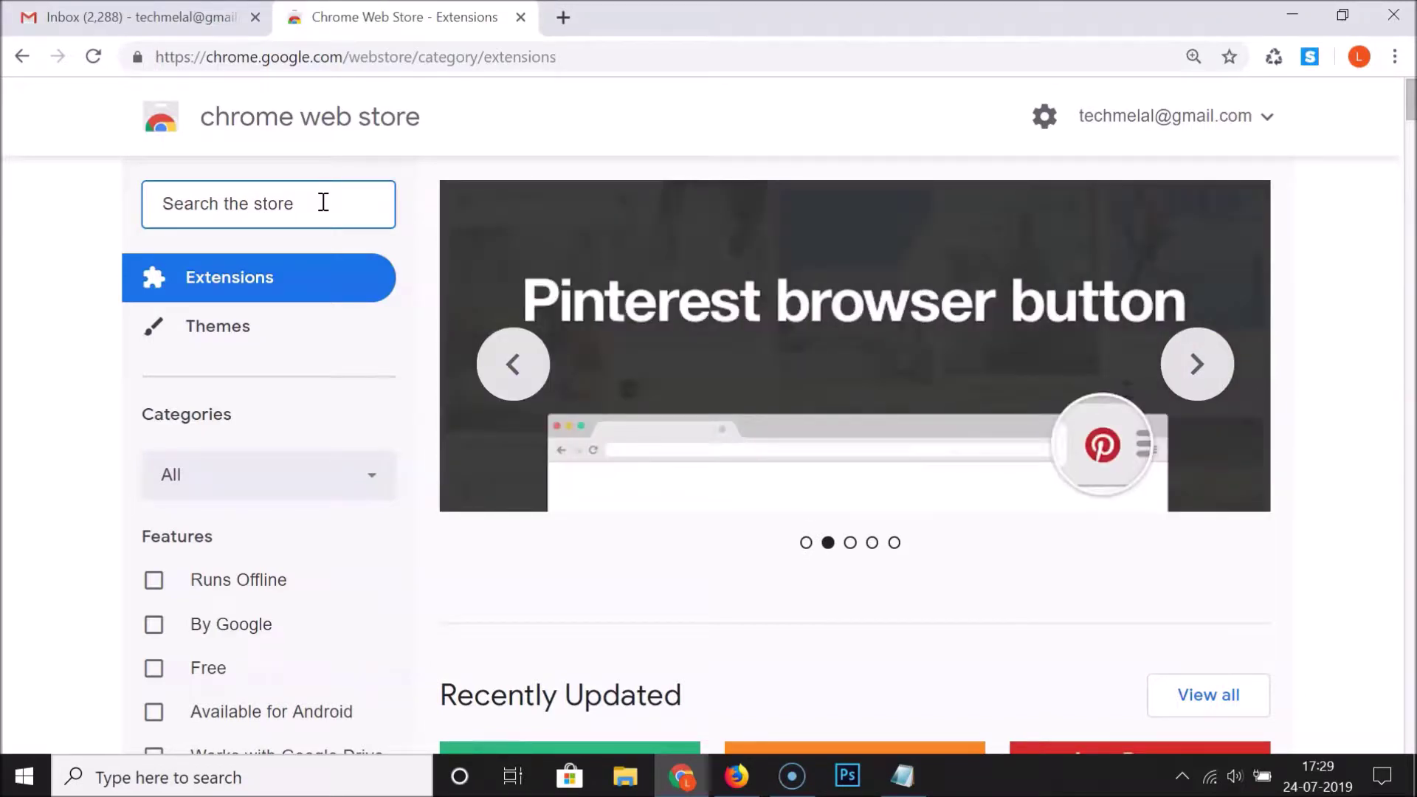
Step: Search the store for 'dictation for gmail' and open the Dictation for Gmail extension page
type("dictation ")
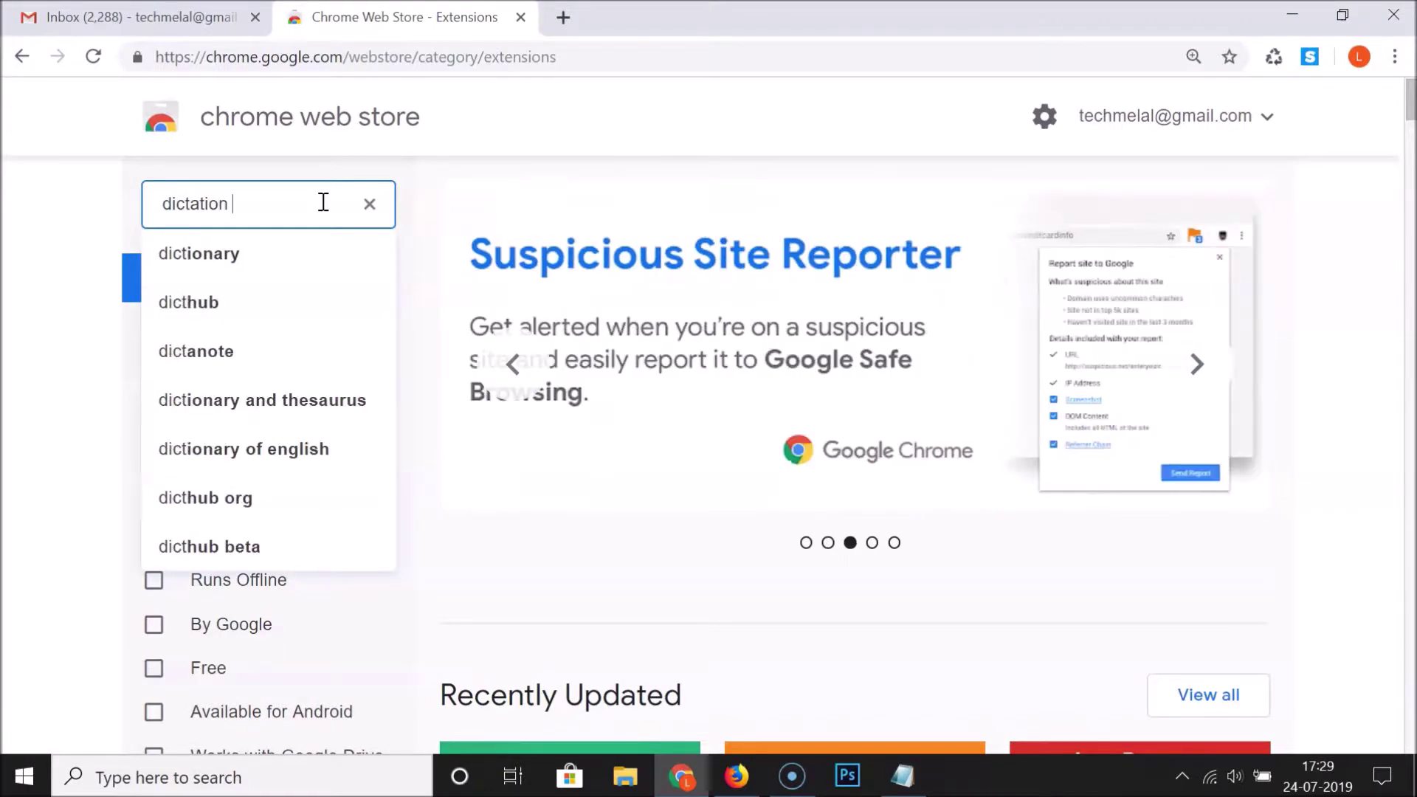
type("for gmail")
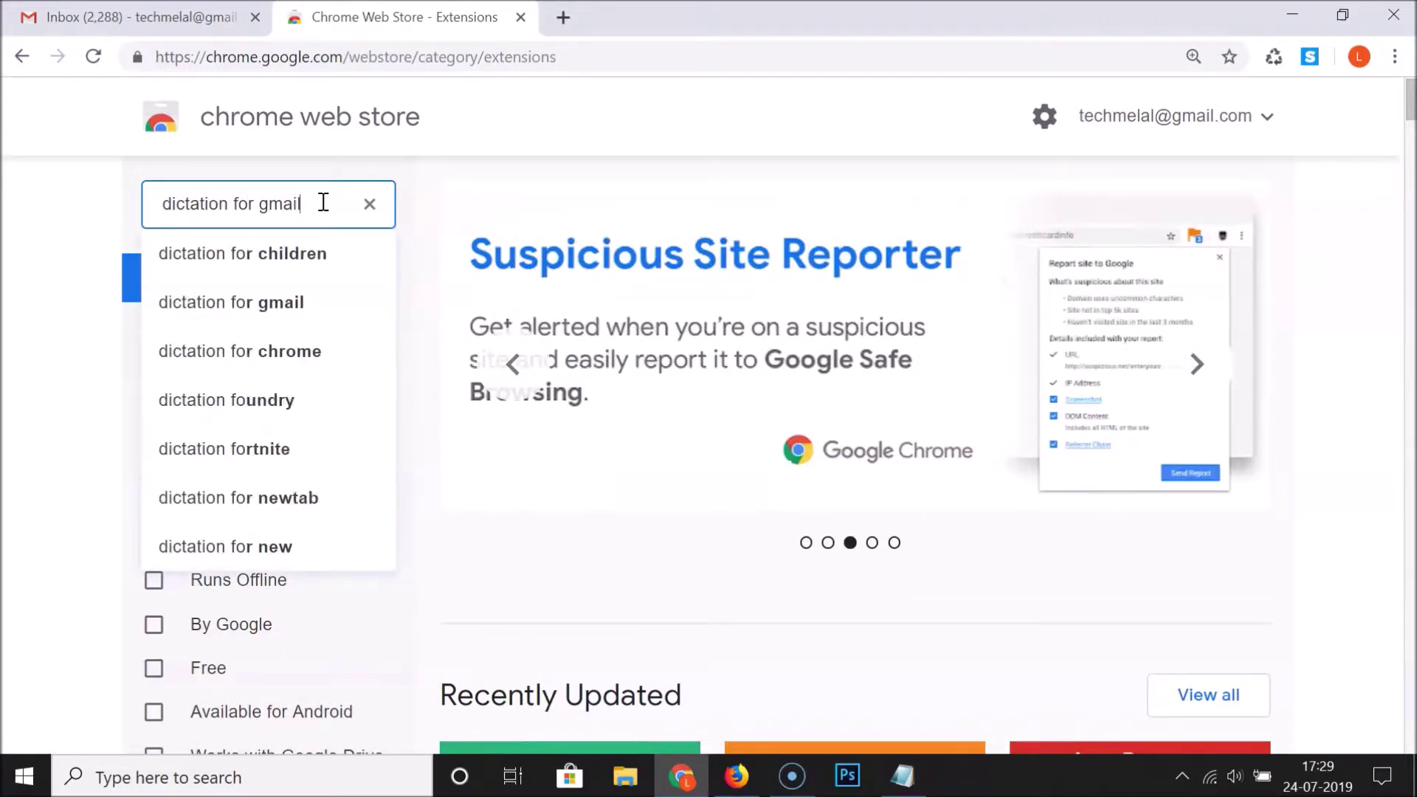
key("Return")
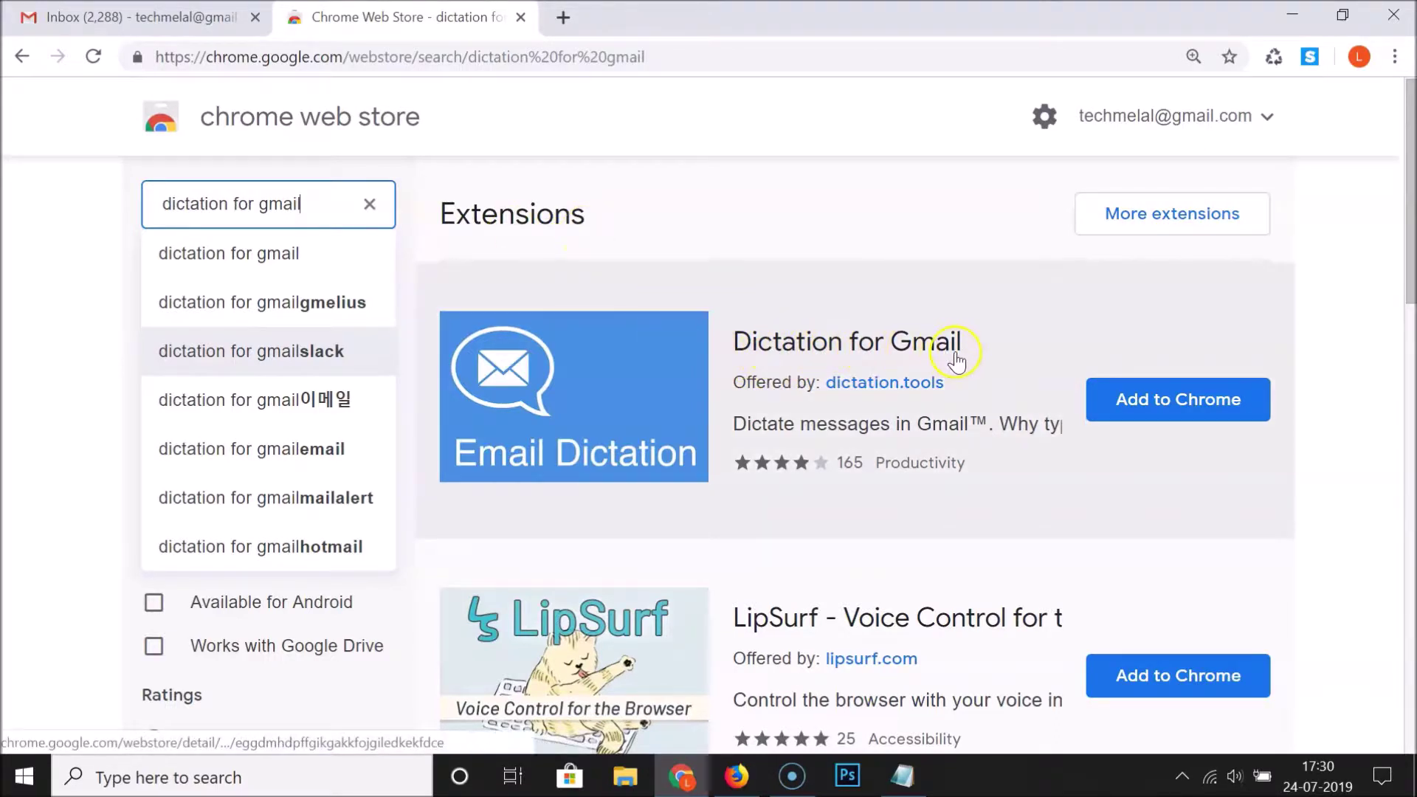
left_click(781, 387)
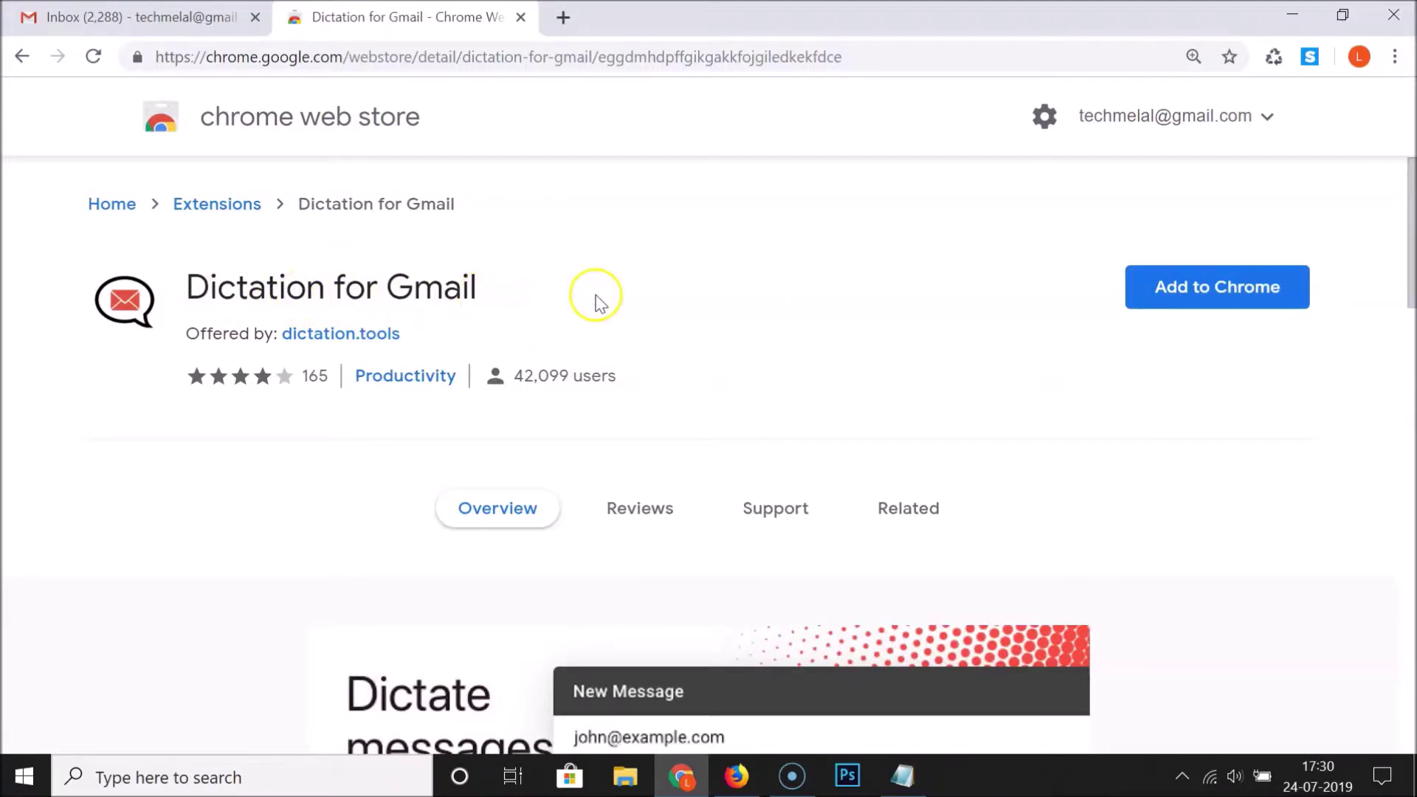
Step: Scroll through the extension page and back up to its title and Add to Chrome button
scroll(597, 299, "down", 3)
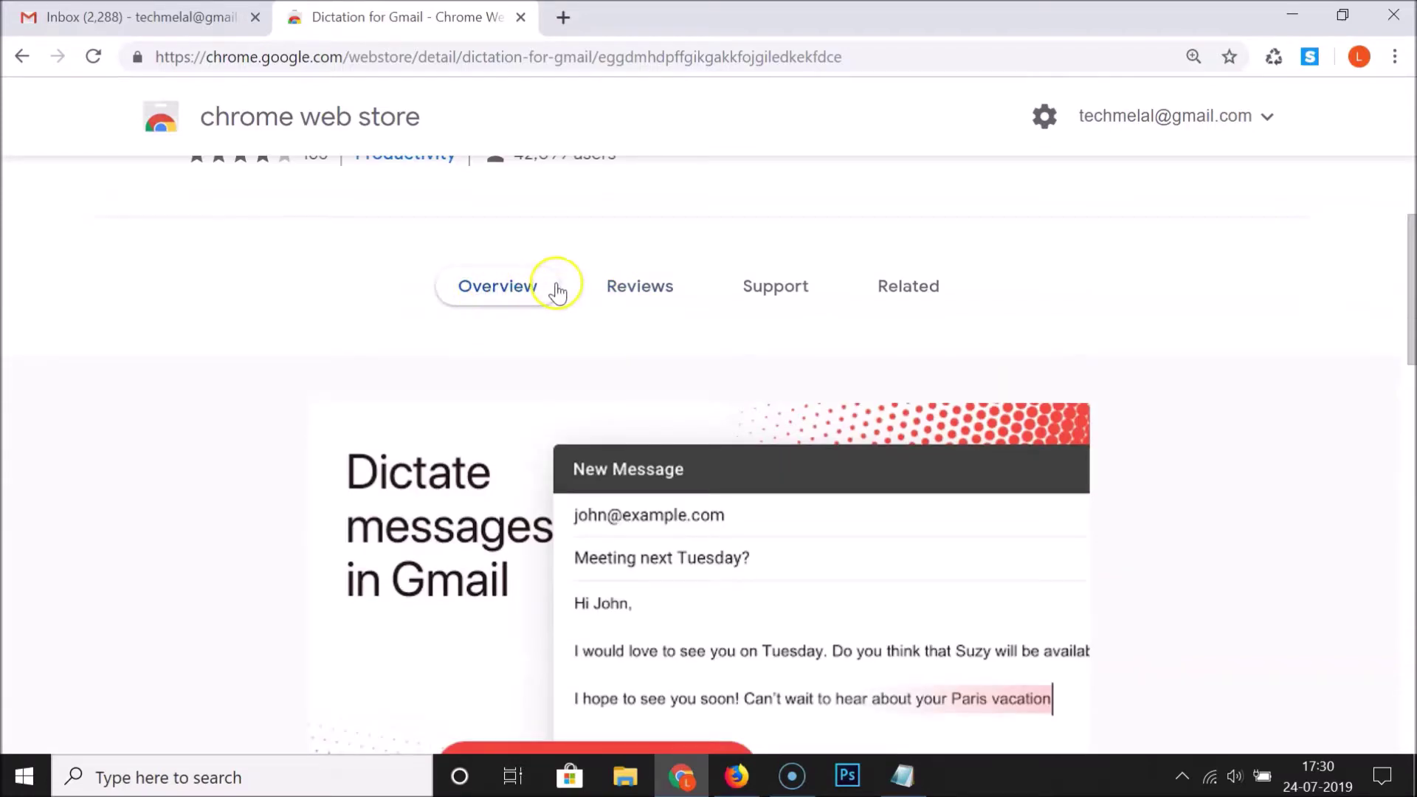
scroll(558, 293, "down", 2)
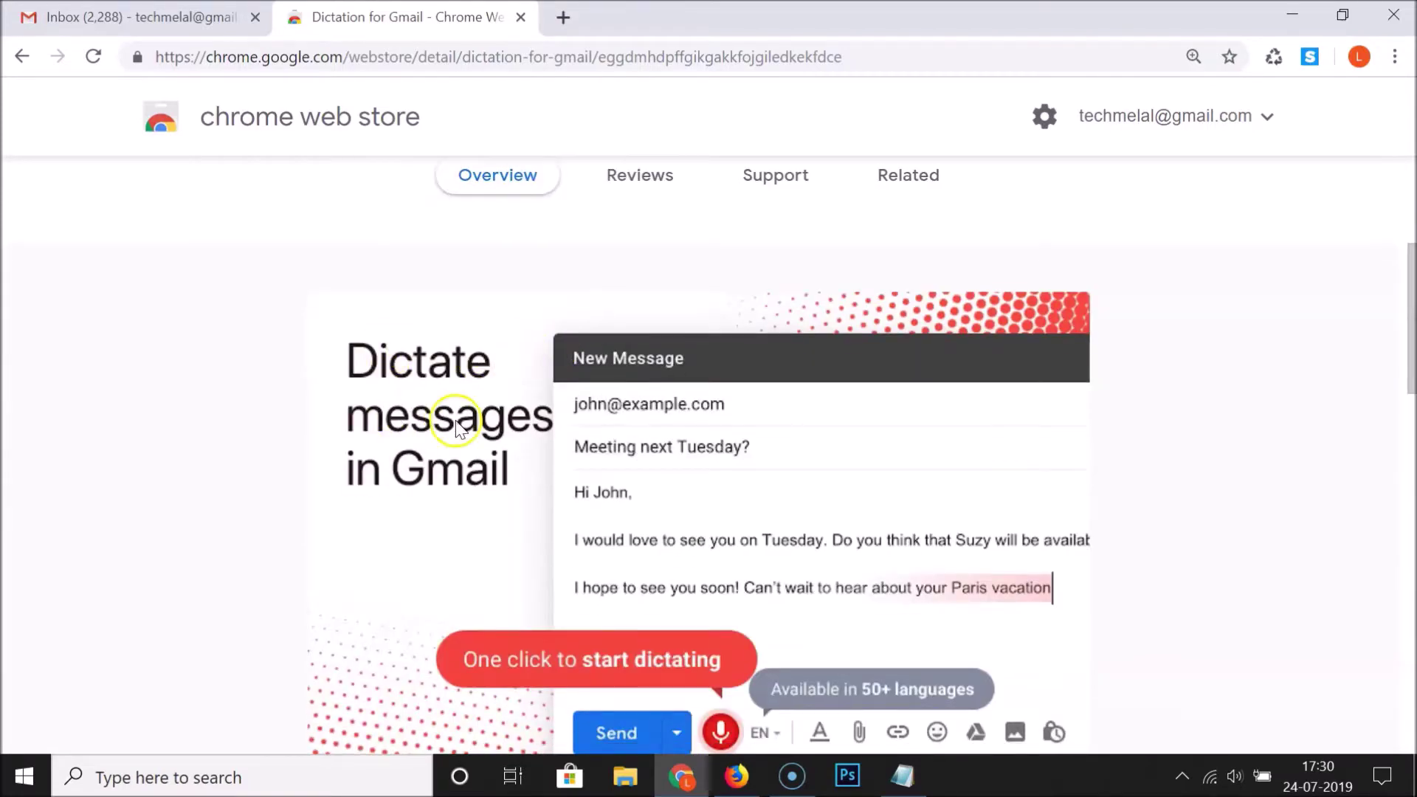
scroll(416, 490, "down", 3)
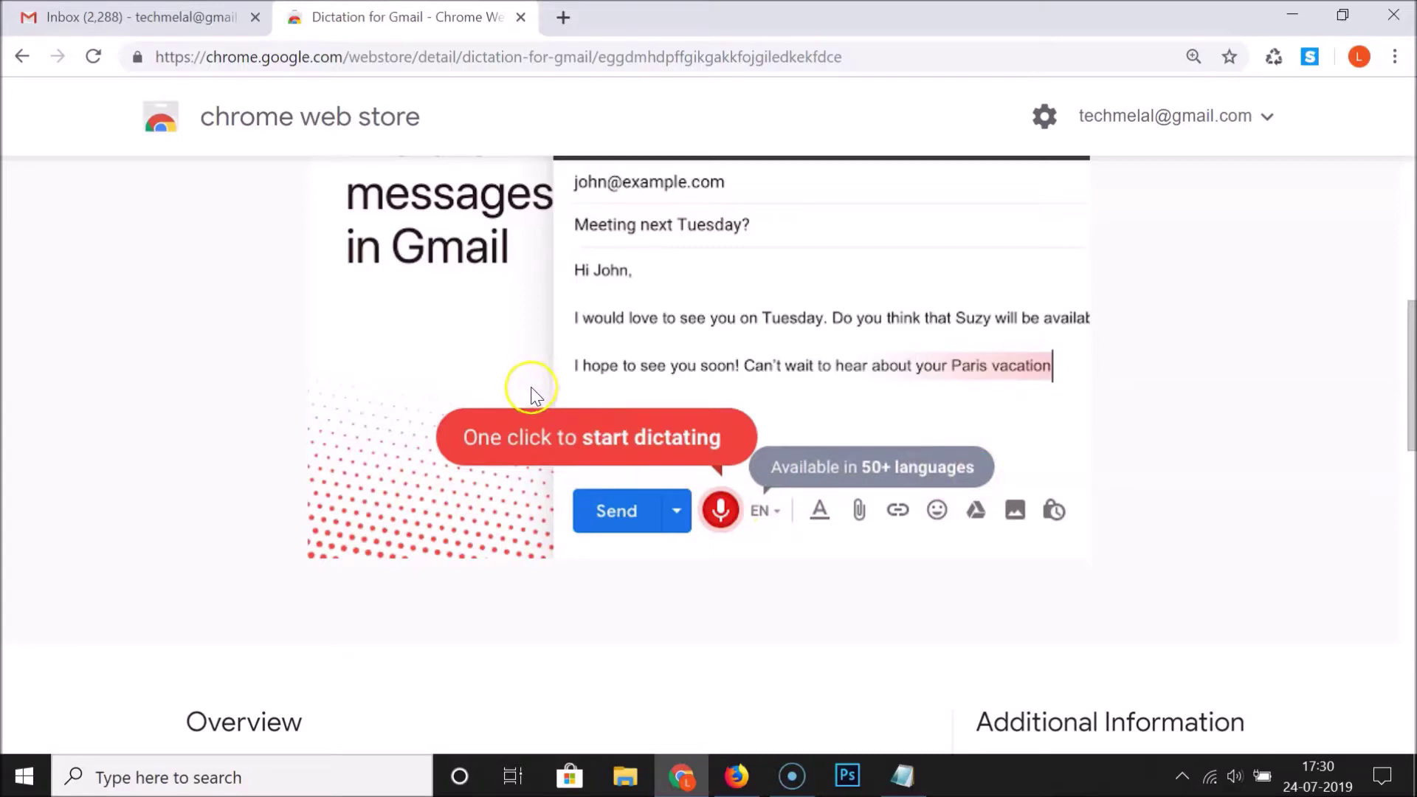
scroll(531, 387, "down", 5)
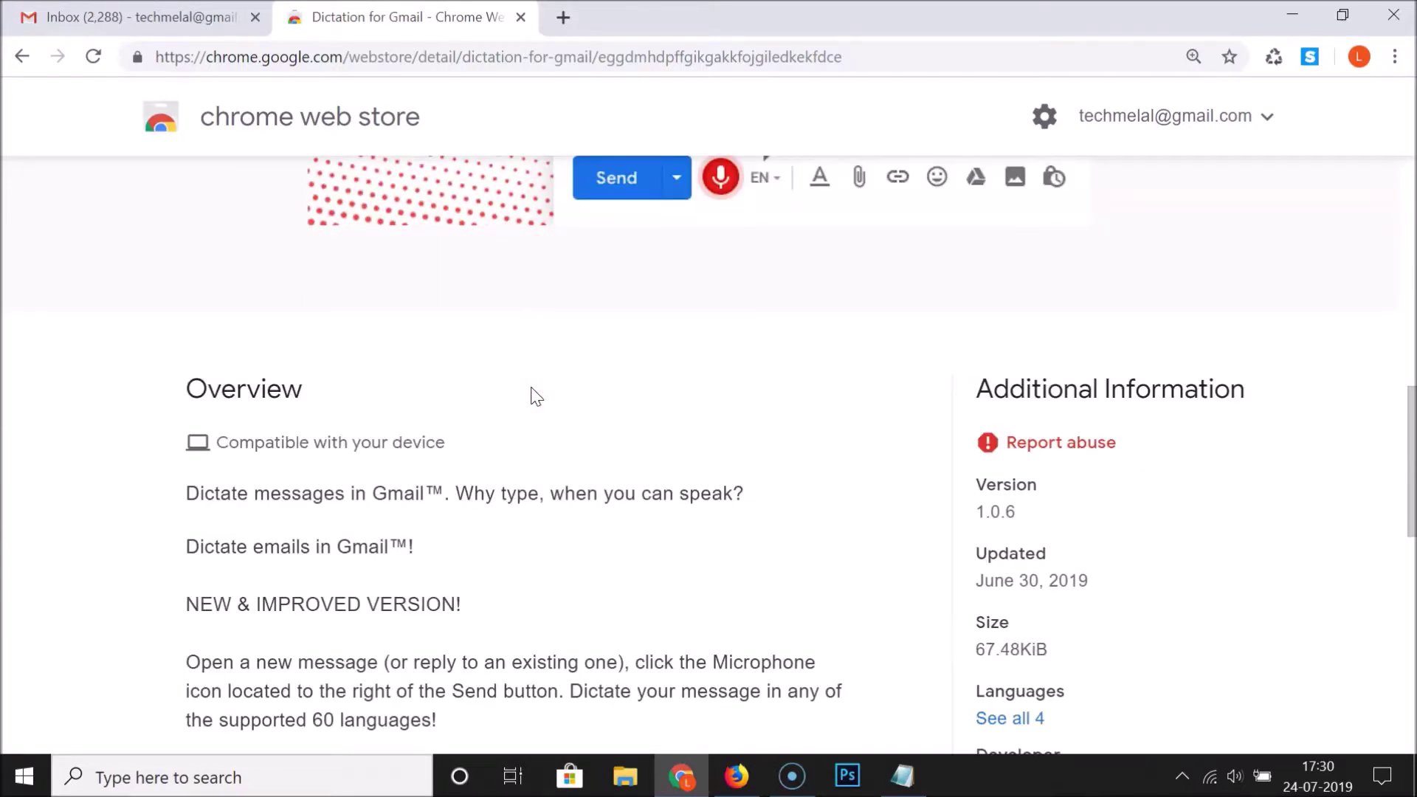
scroll(537, 397, "down", 5)
scroll(535, 411, "up", 12)
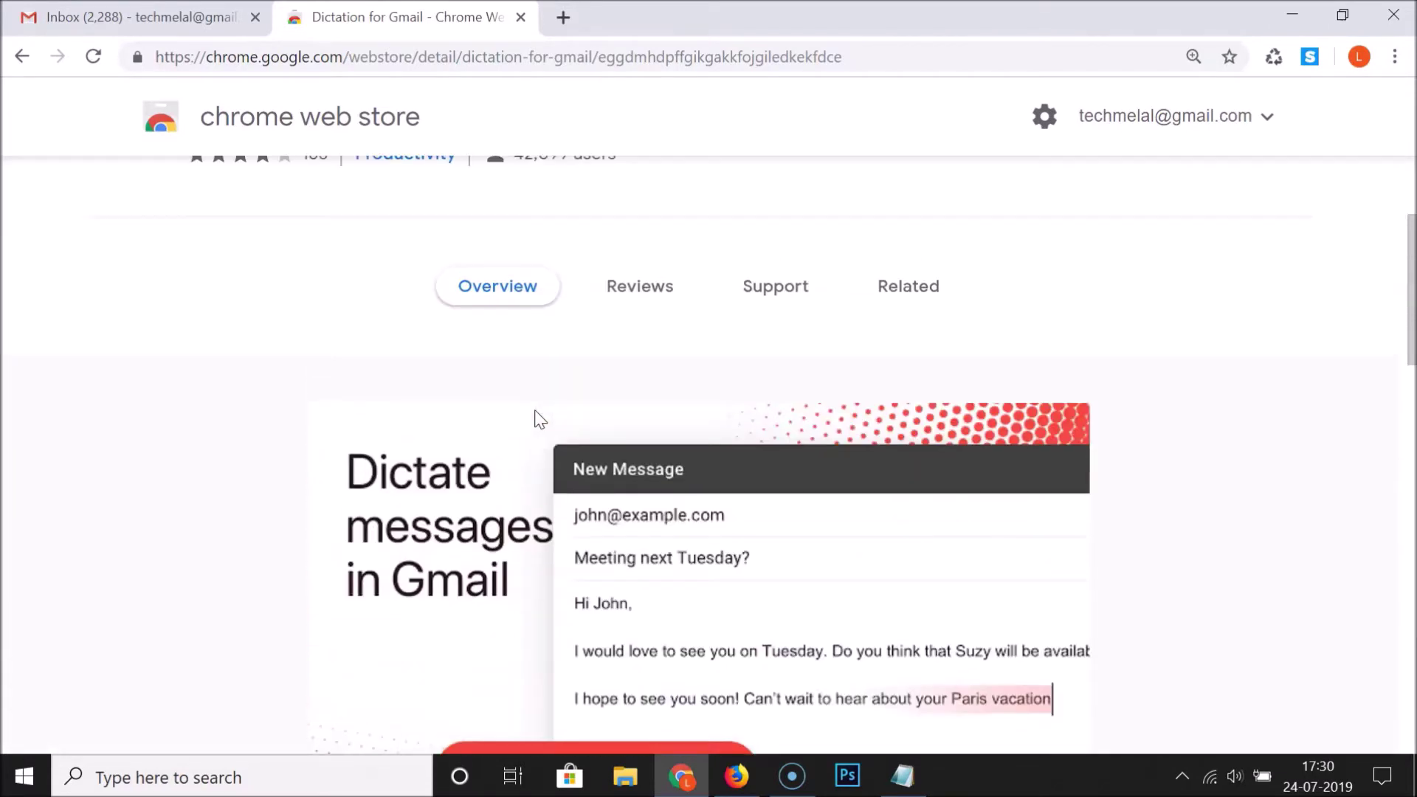
scroll(539, 419, "up", 3)
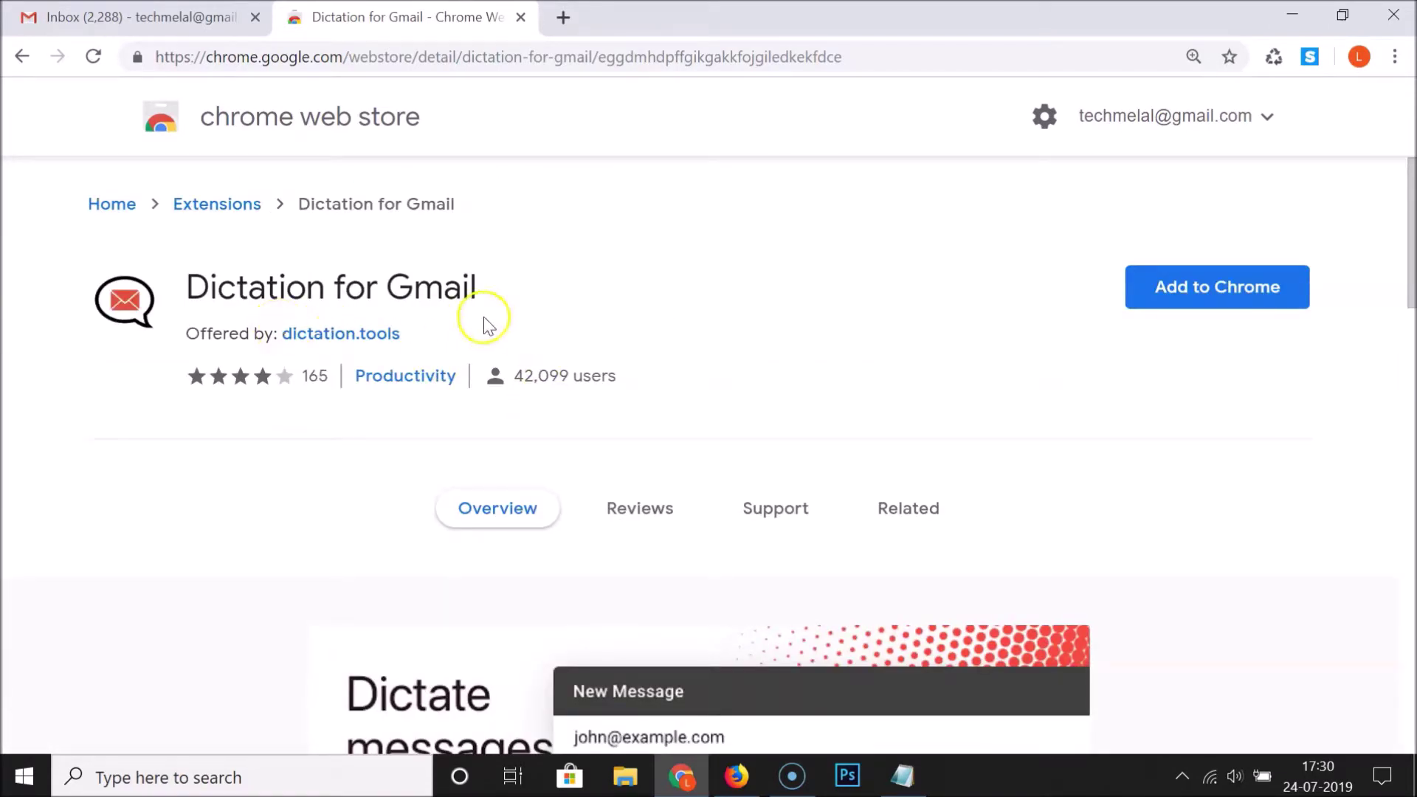
Step: Add the Dictation for Gmail extension to Chrome and dismiss the added-to-Chrome notice
left_click(1234, 296)
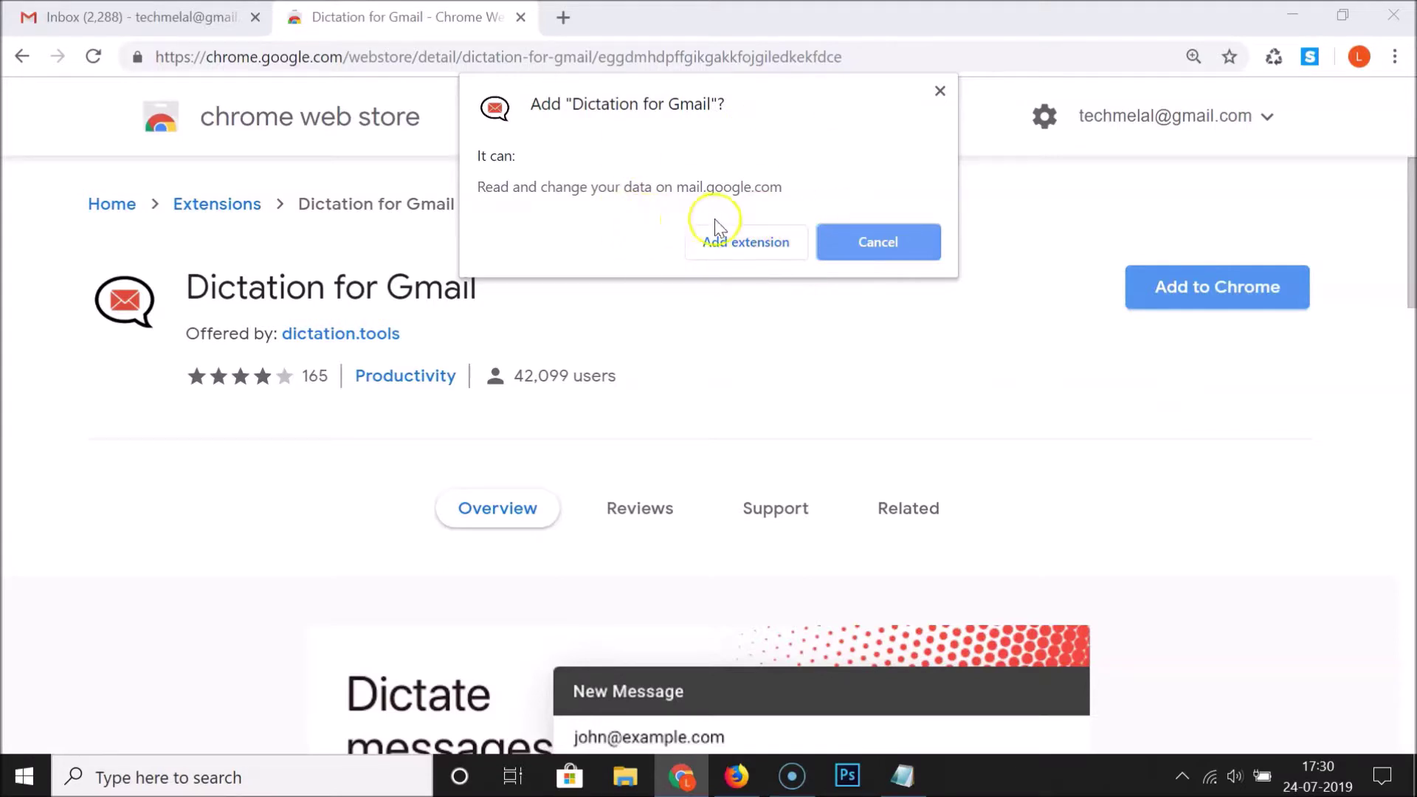
left_click(757, 248)
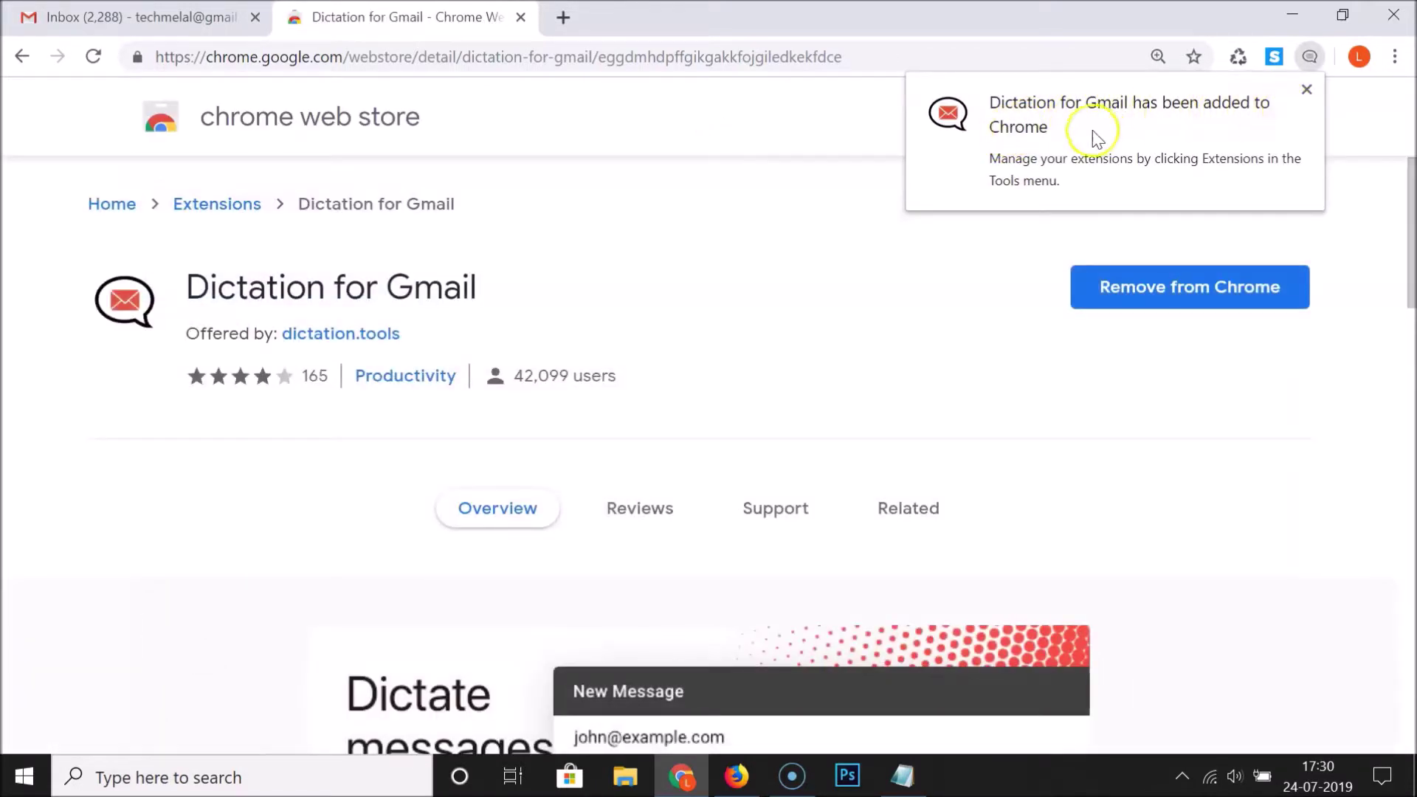
left_click(1306, 91)
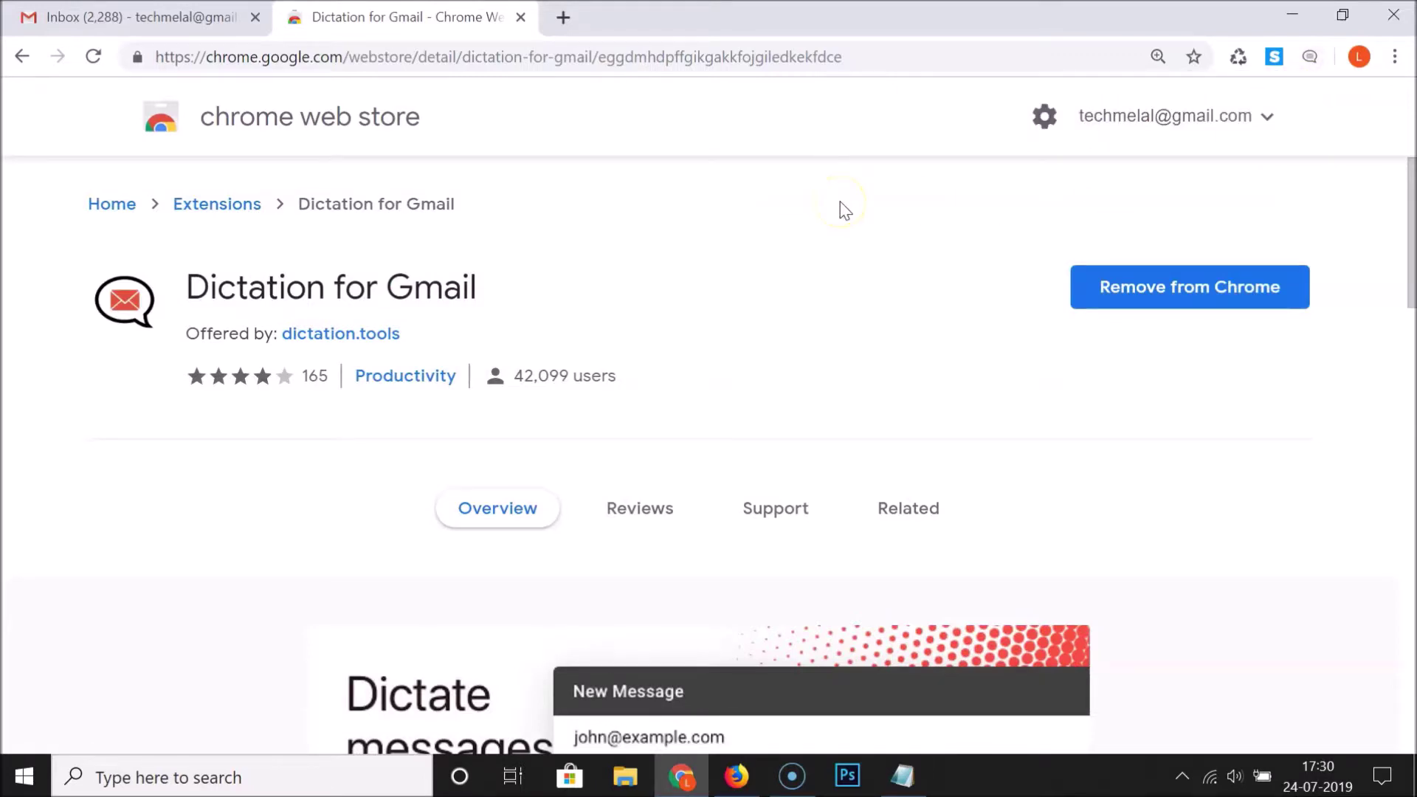
Step: Discard the old draft in the Gmail tab and reload Gmail to activate the extension
left_click(185, 17)
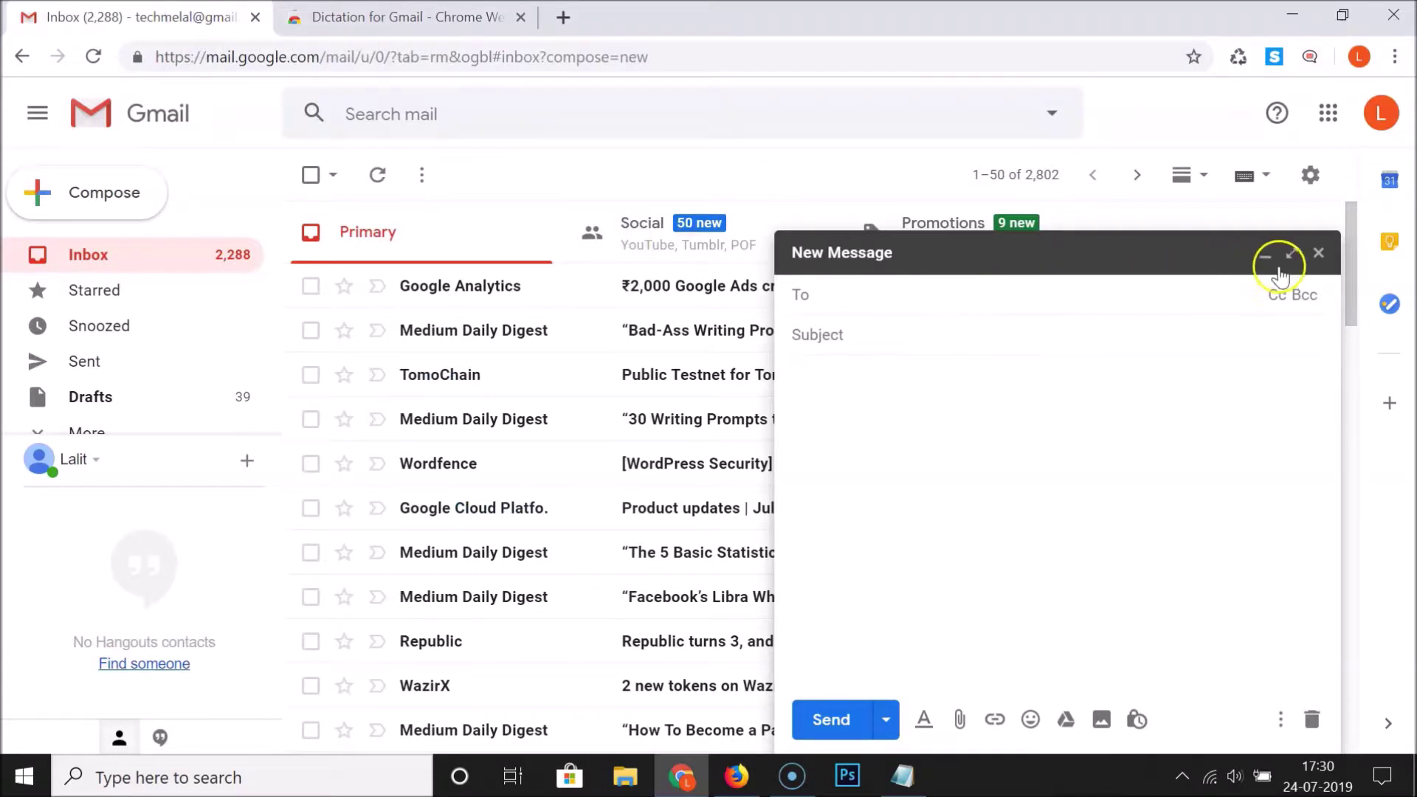
left_click(1318, 252)
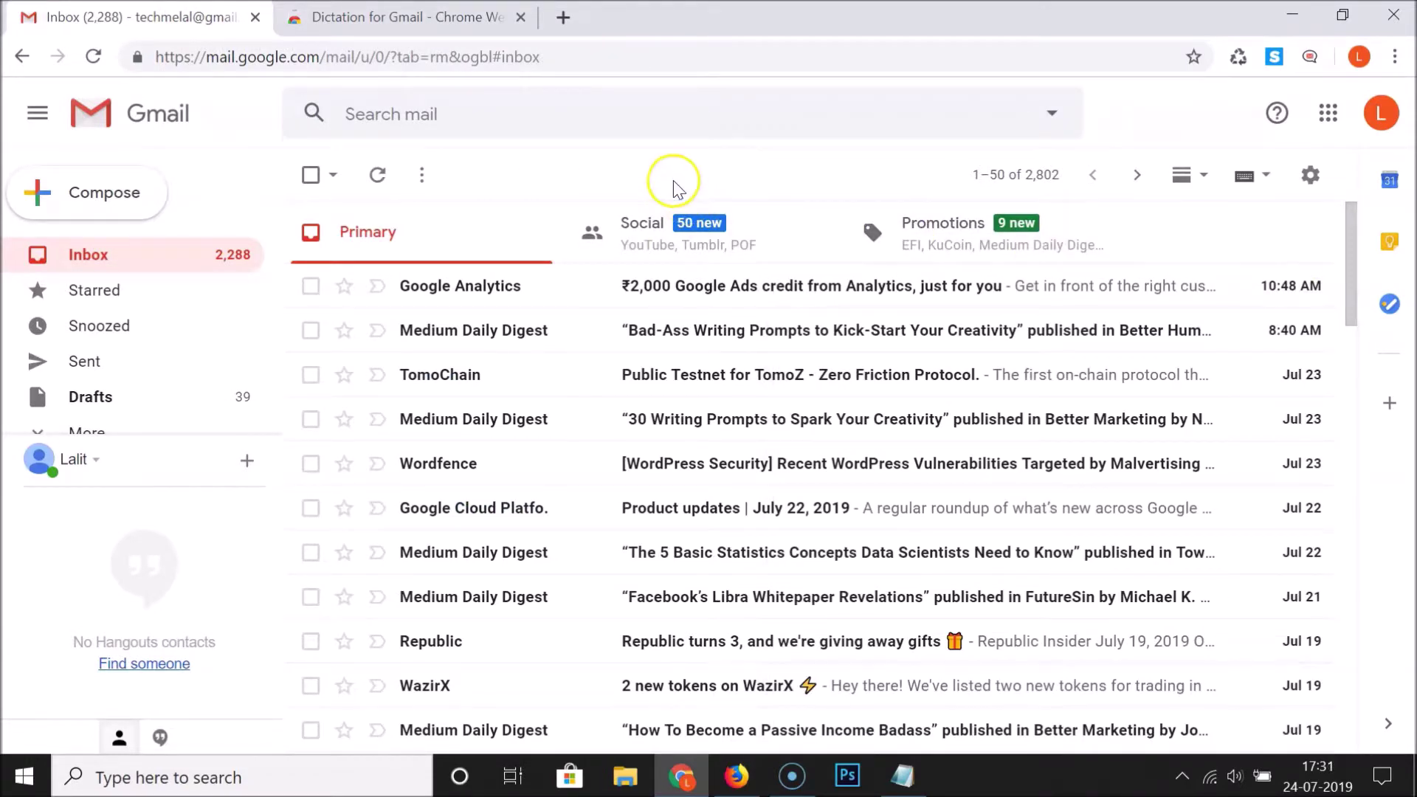
left_click(95, 58)
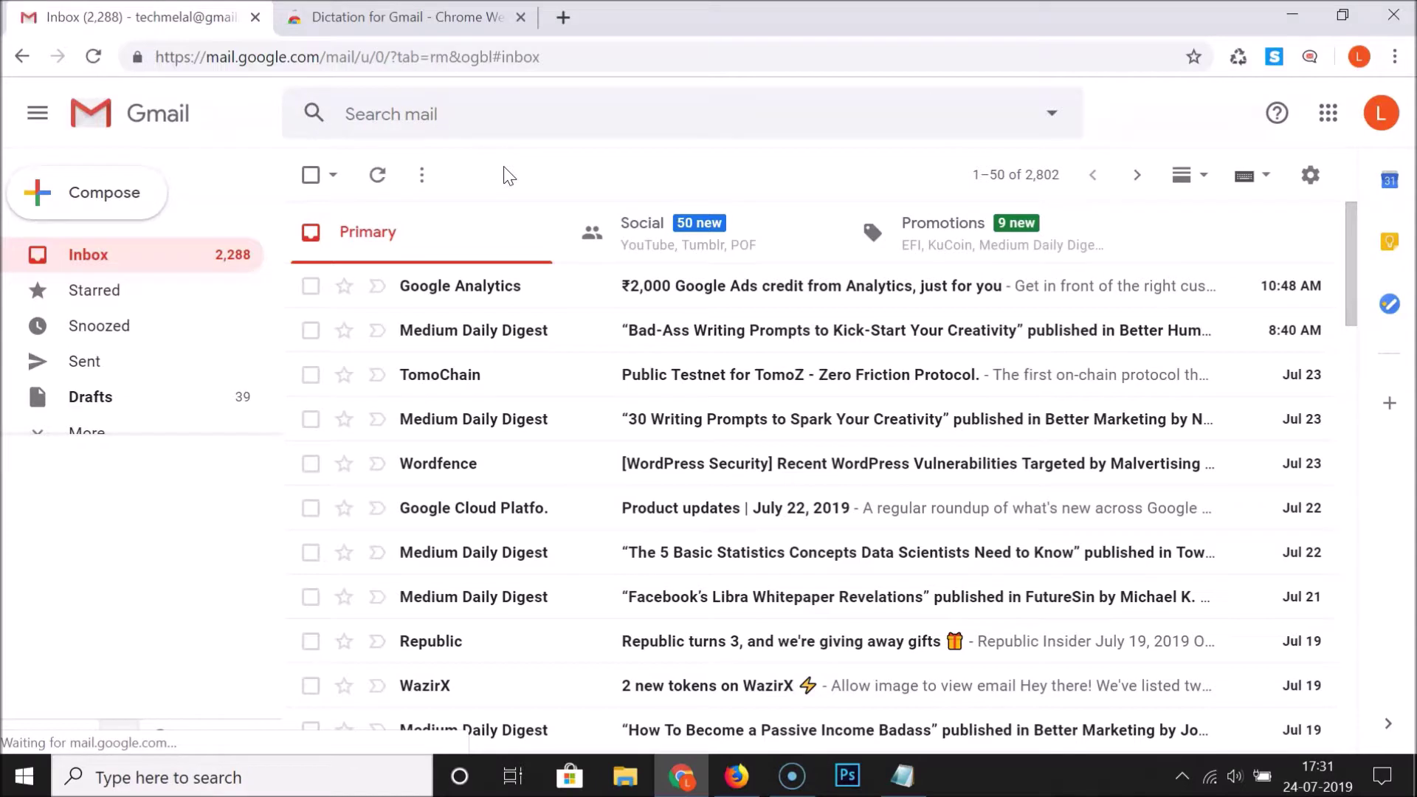
Step: Compose a new message, focus its body, and start voice dictation
left_click(107, 196)
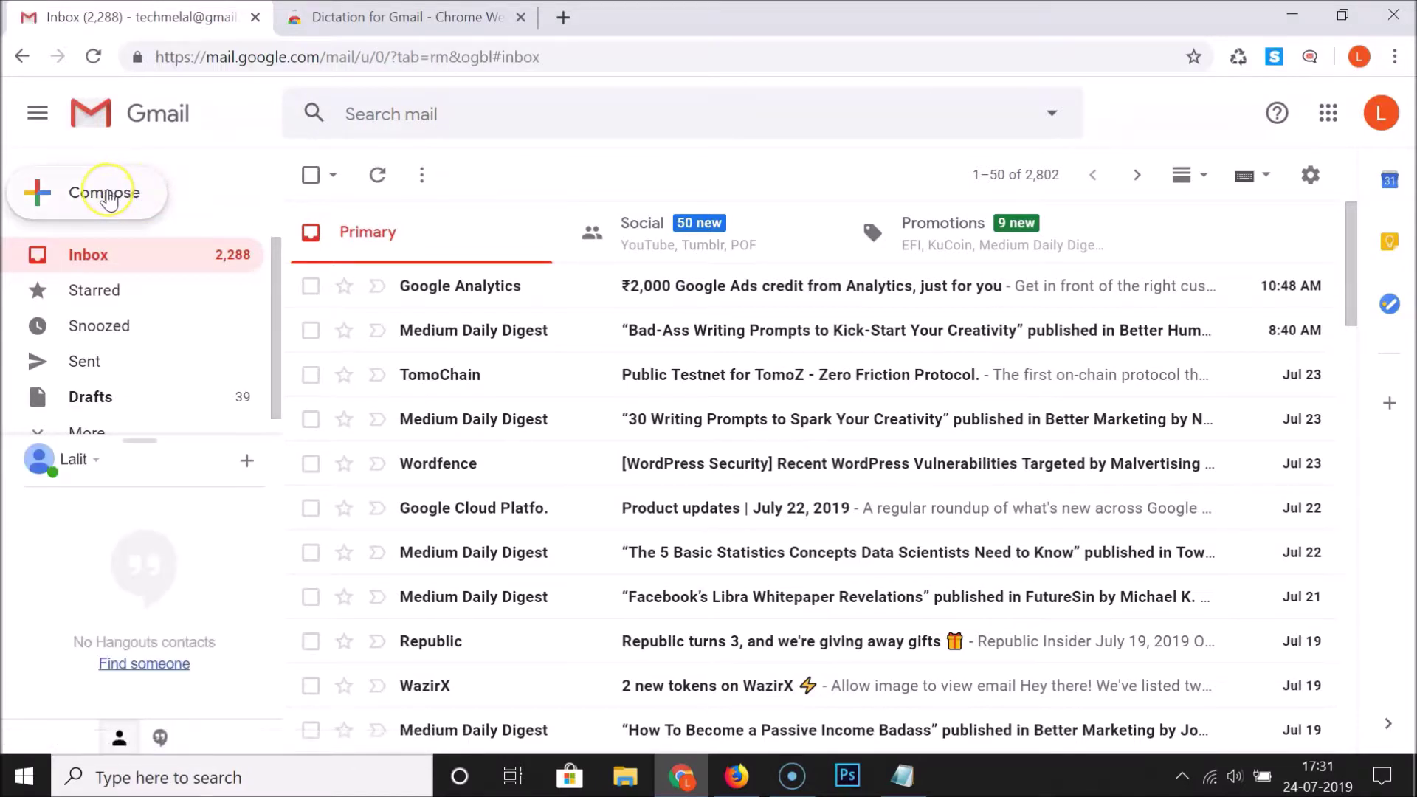
left_click(108, 198)
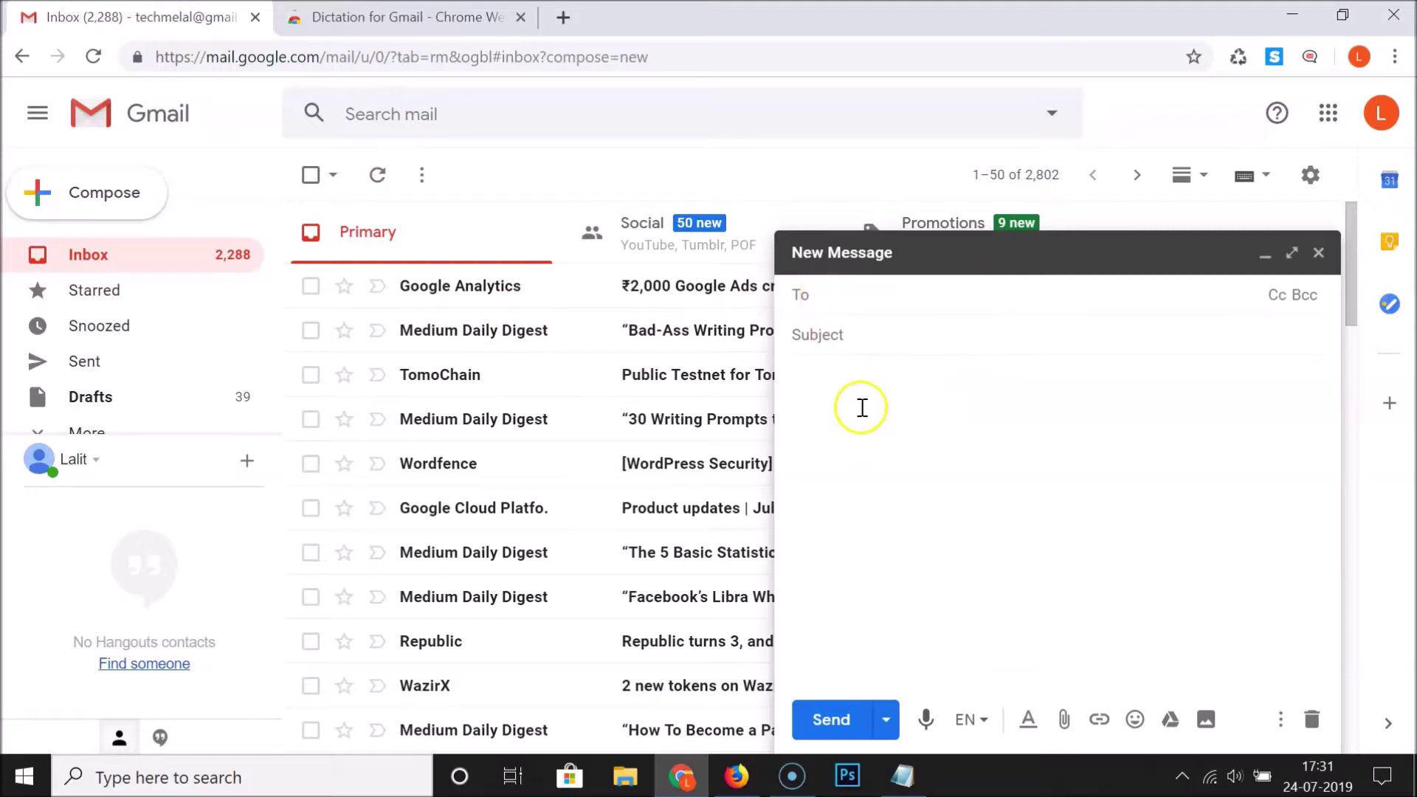
left_click(845, 387)
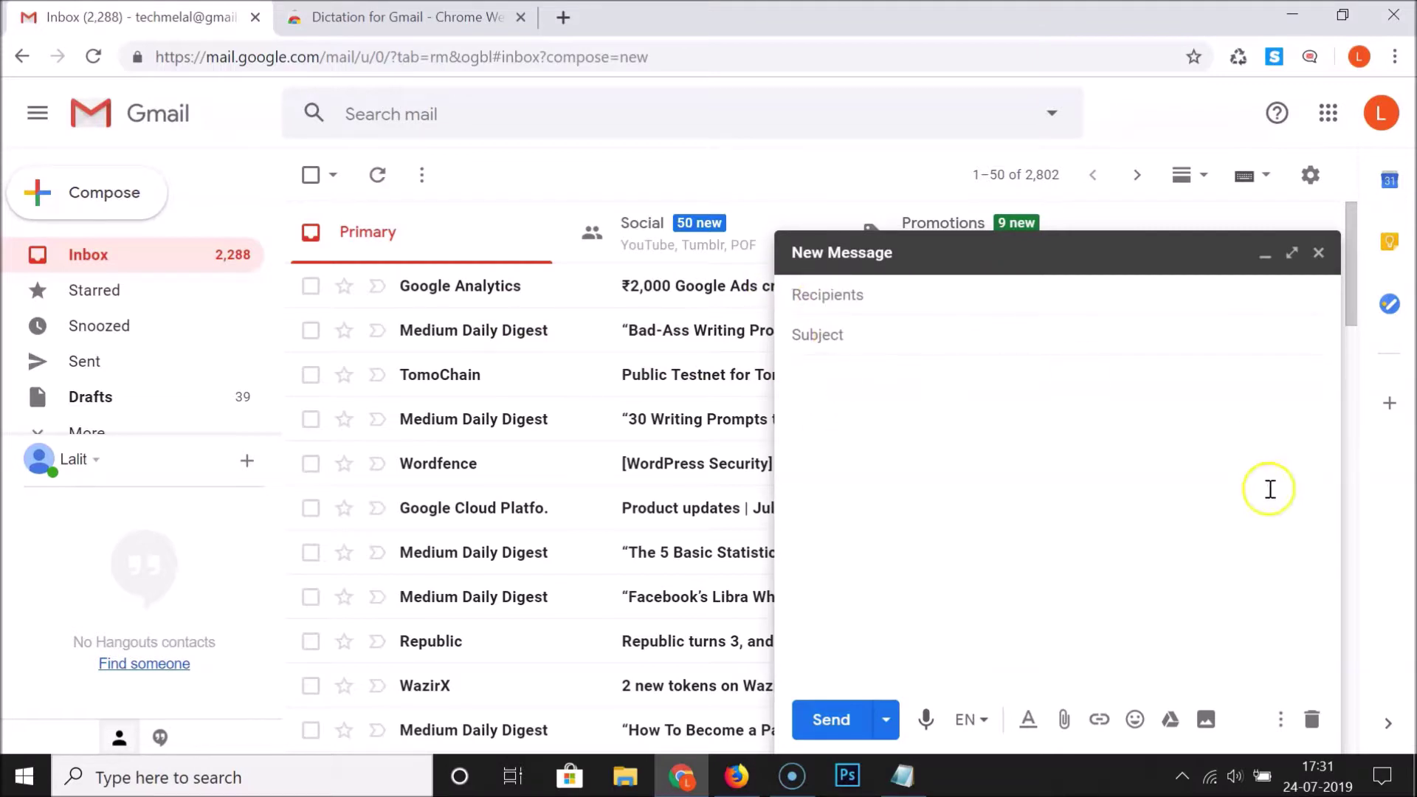
left_click(924, 505)
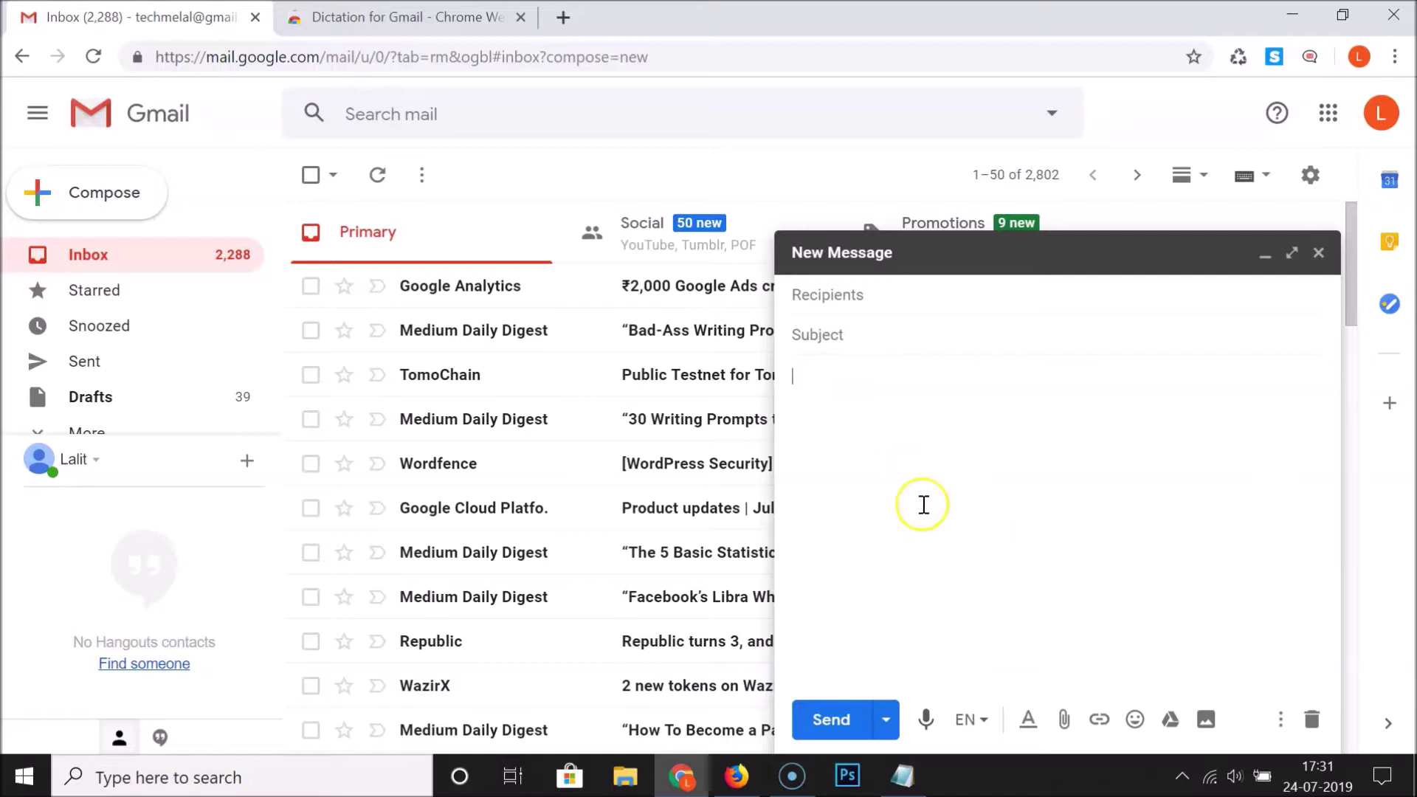
left_click(927, 723)
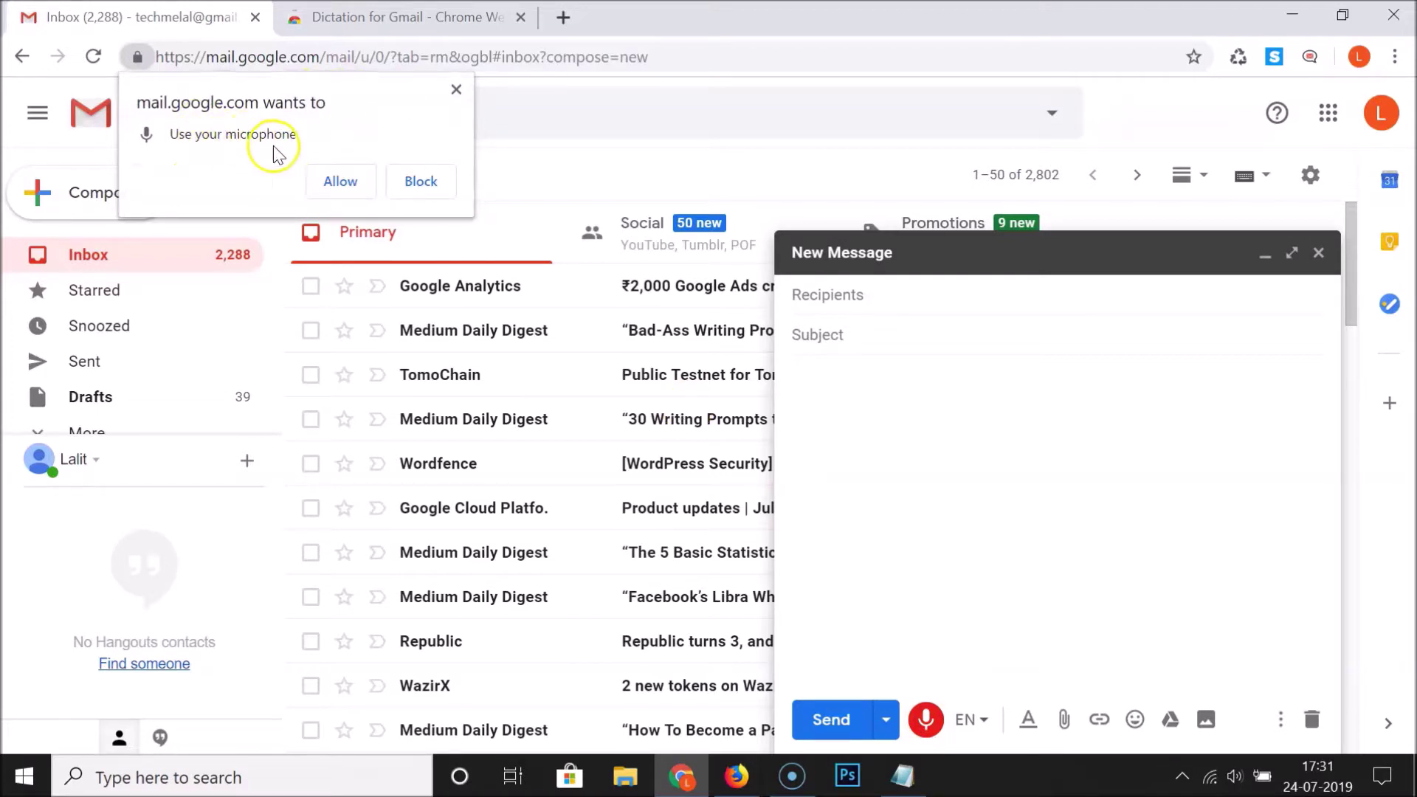
Step: Allow microphone access, dictate 'this is test email you can see guys its working fine', then stop
left_click(341, 184)
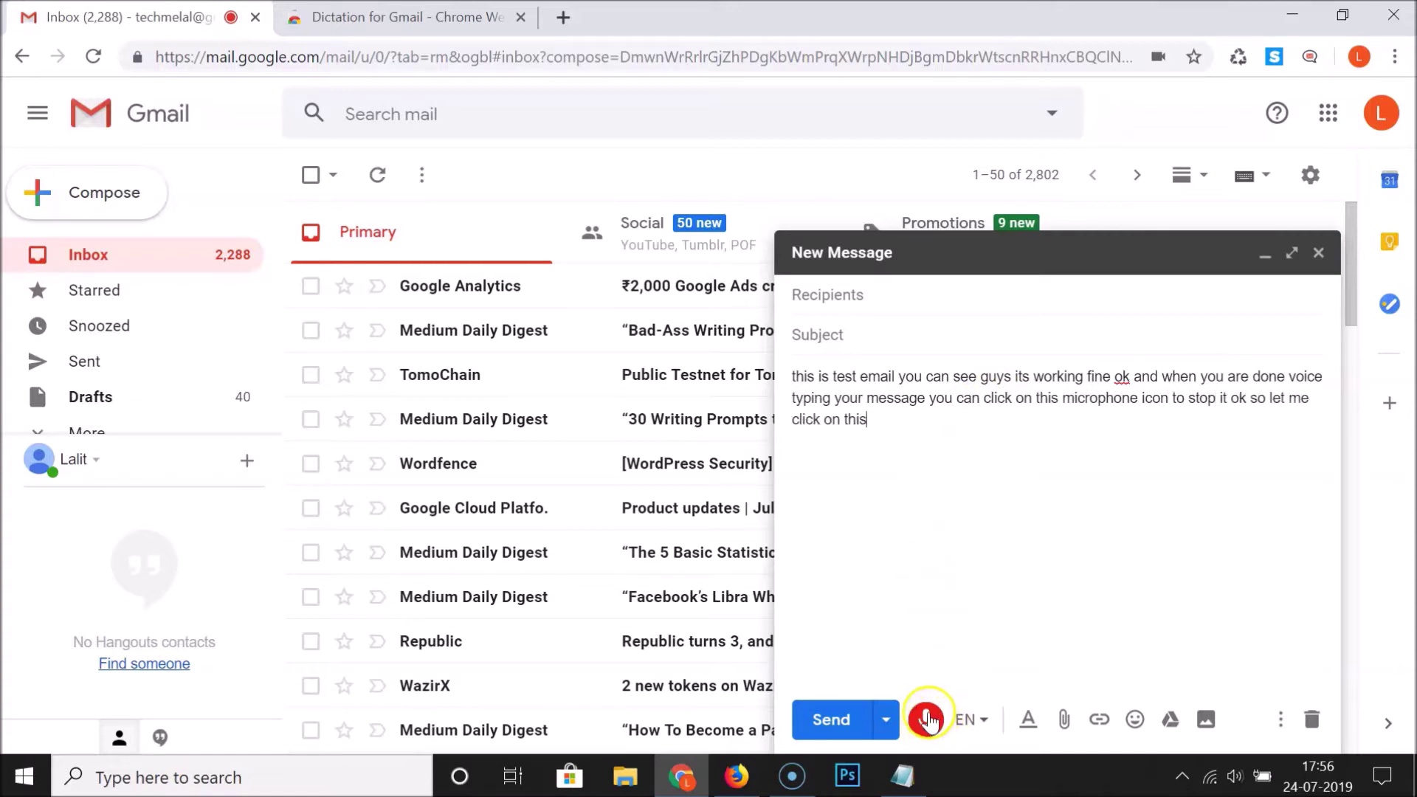
left_click(925, 720)
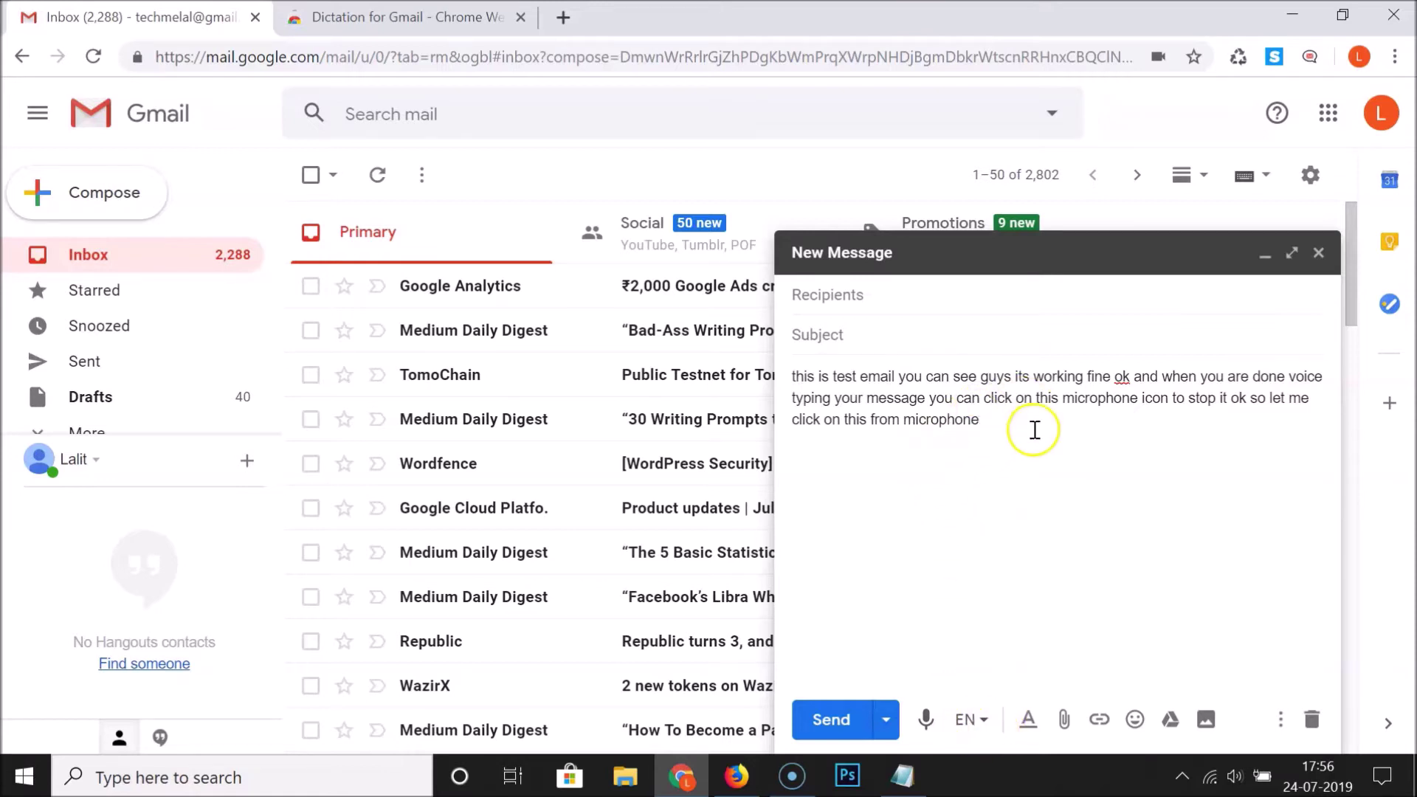
left_click(970, 720)
scroll(1061, 531, "down", 15)
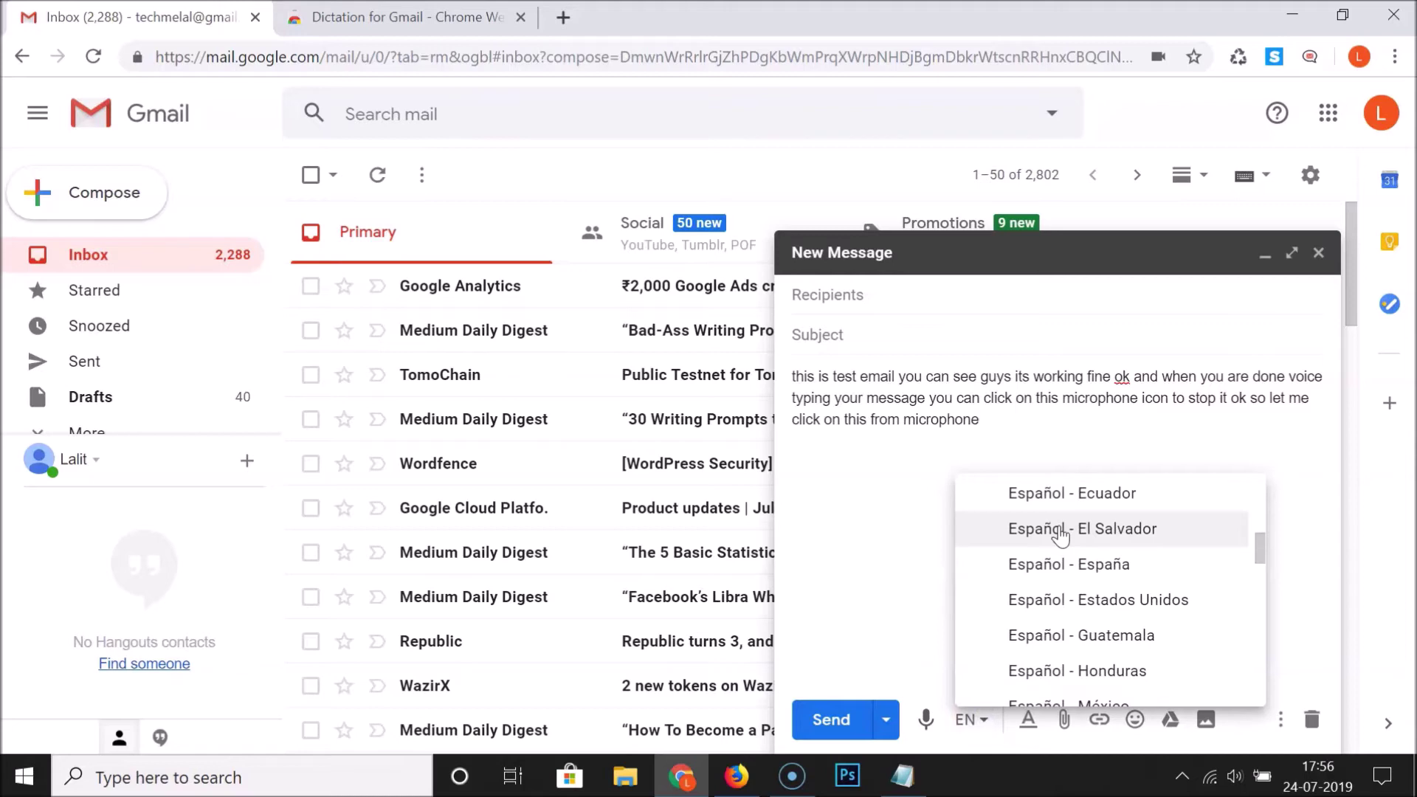
scroll(1061, 536, "down", 4)
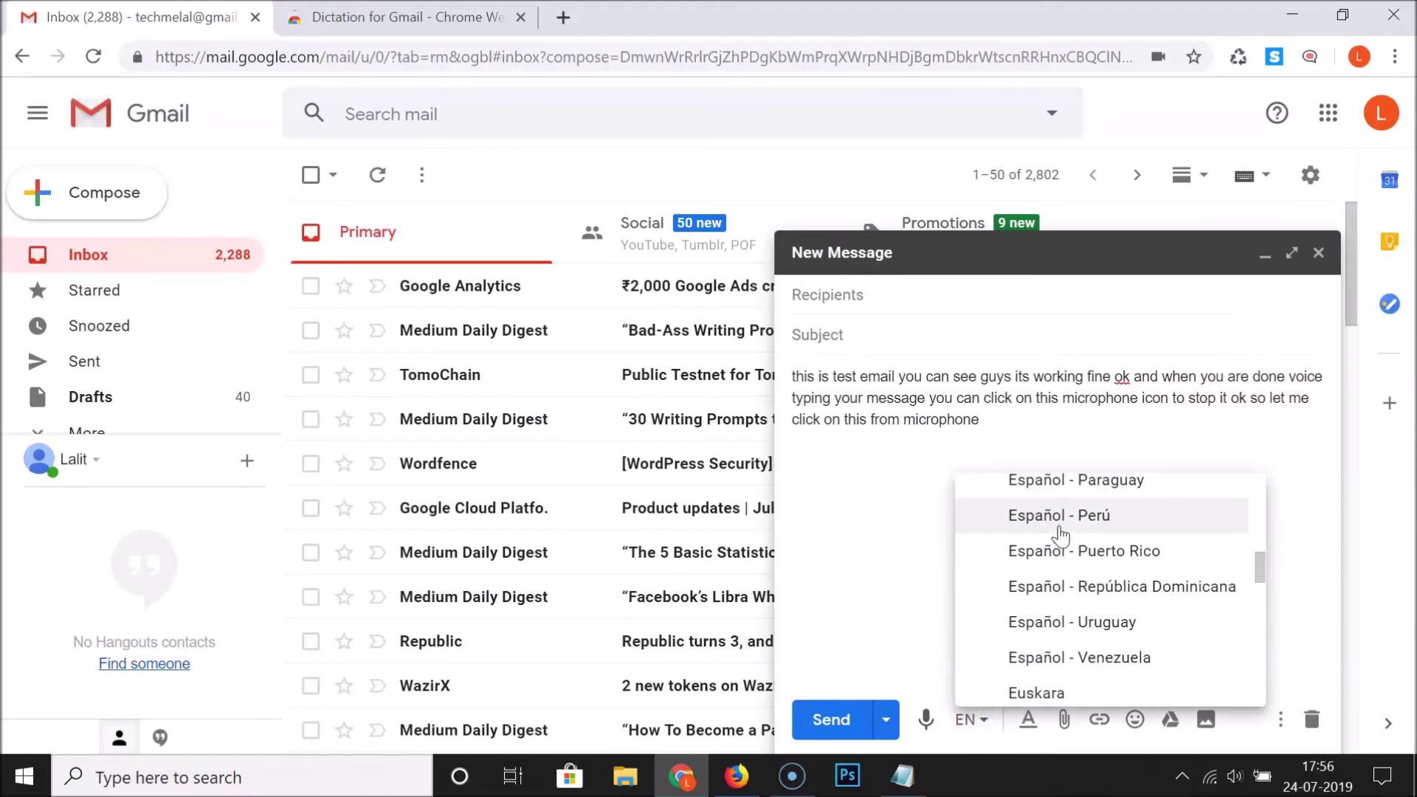
left_click(1008, 432)
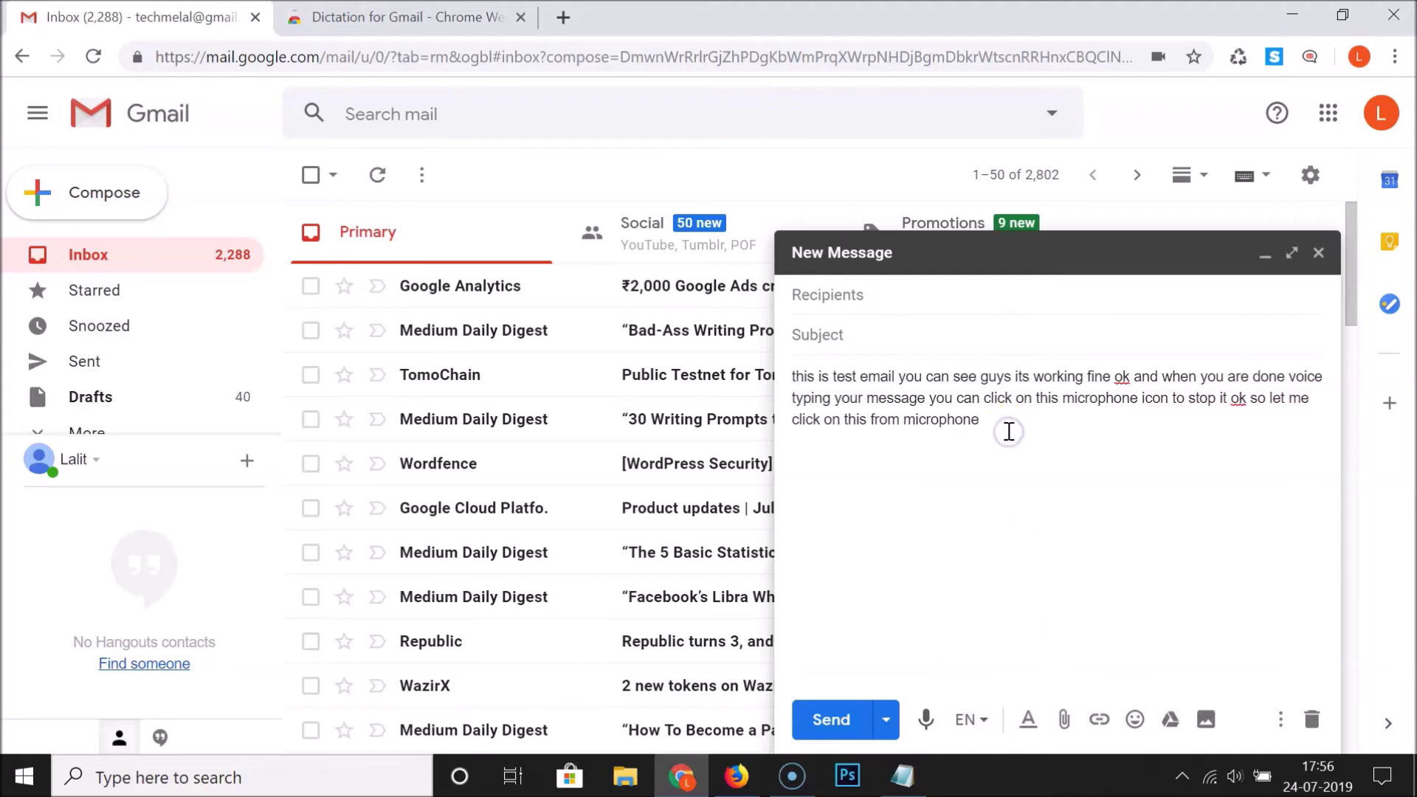
left_click(902, 775)
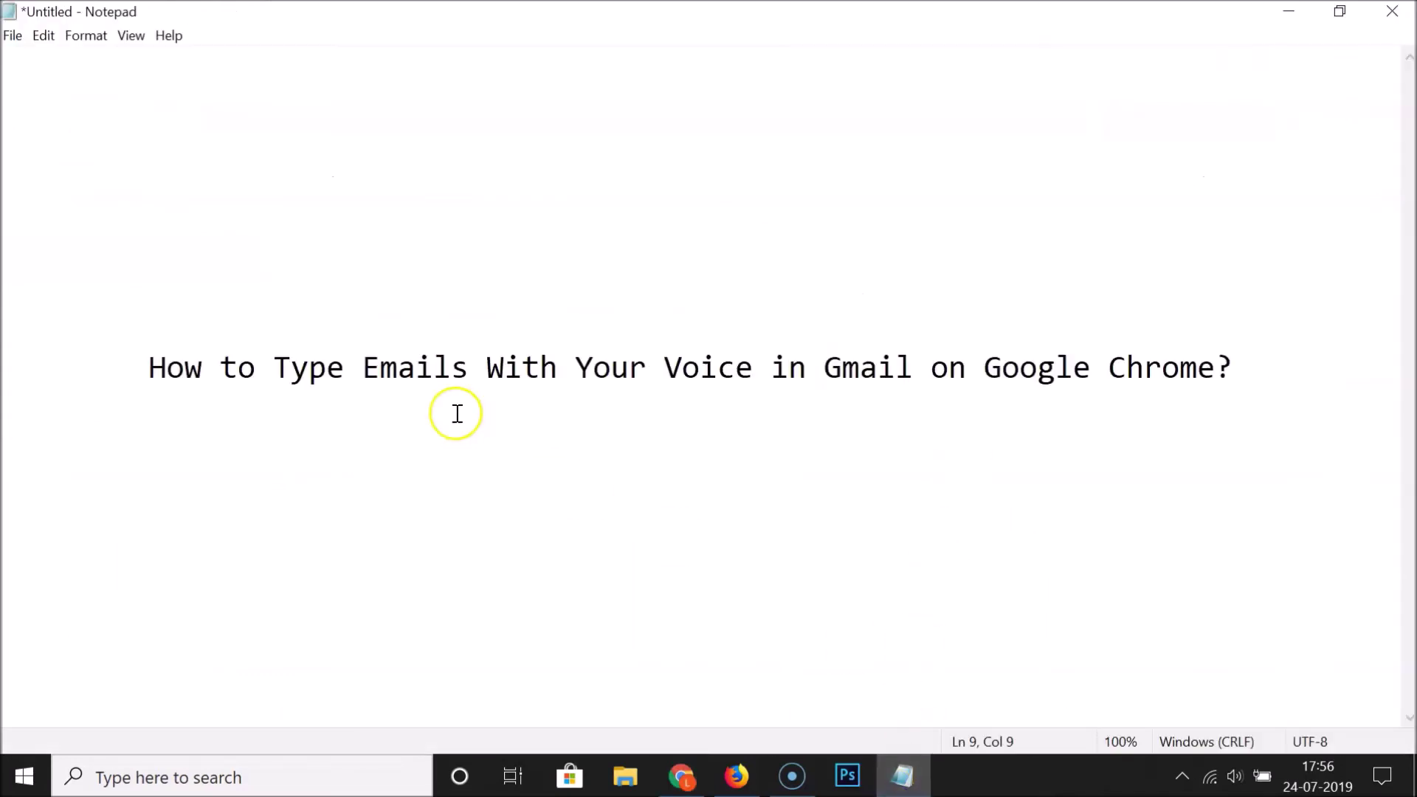